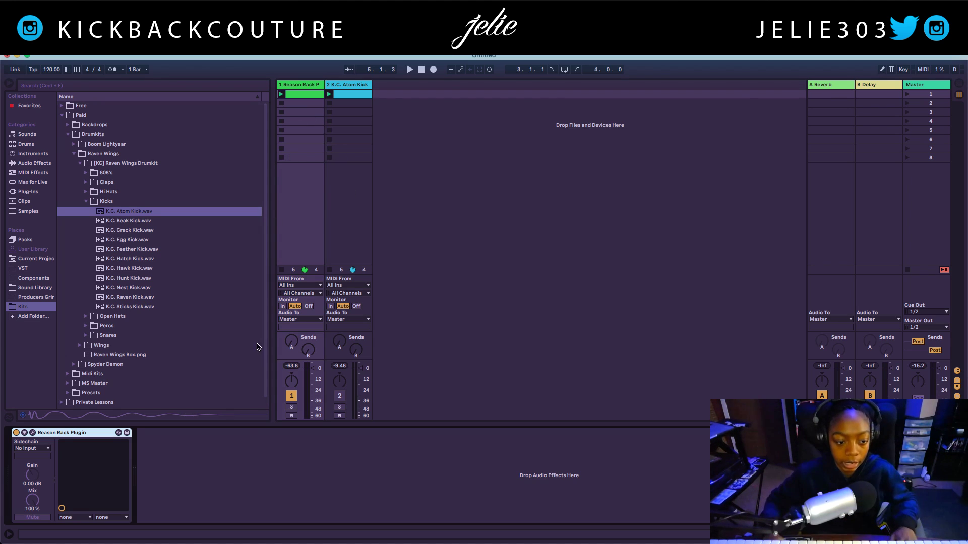
# Open the Reason Rack Plugin window and add an ID8 Instrument Device to the rack.
pyautogui.click(33, 434)
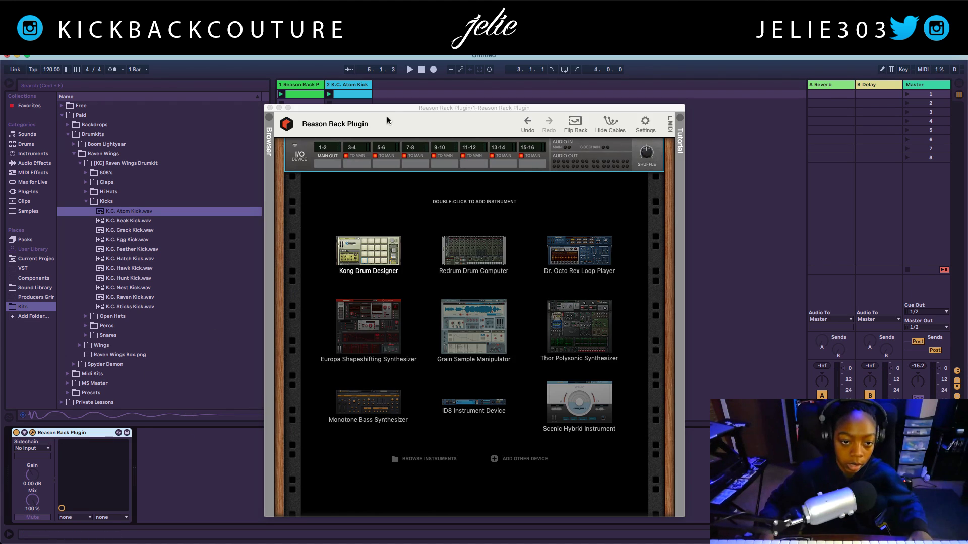
pyautogui.moveTo(392, 107); pyautogui.dragTo(379, 82)
pyautogui.doubleClick(459, 379)
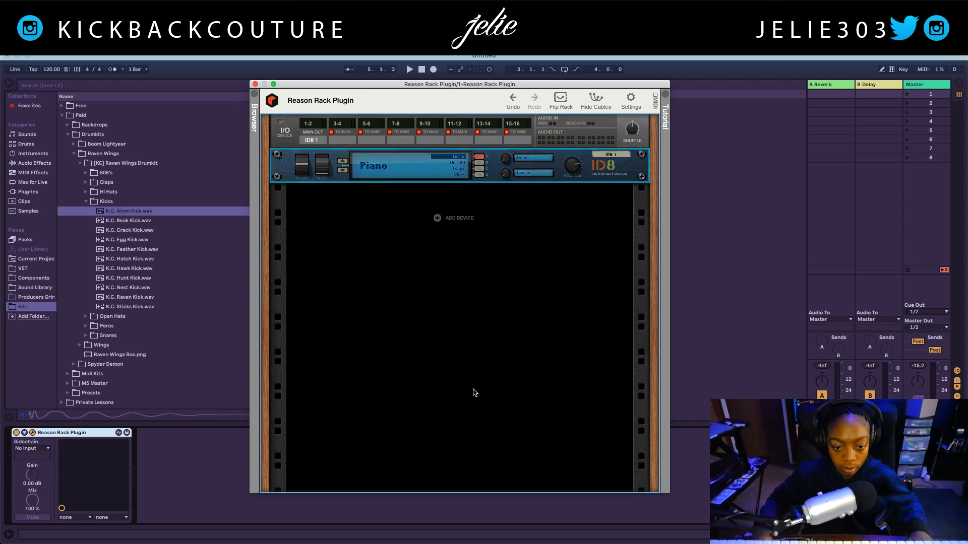
# Add a Scenic Hybrid Instrument from the rack's Instruments menu.
pyautogui.rightClick(440, 231)
pyautogui.moveTo(478, 298)
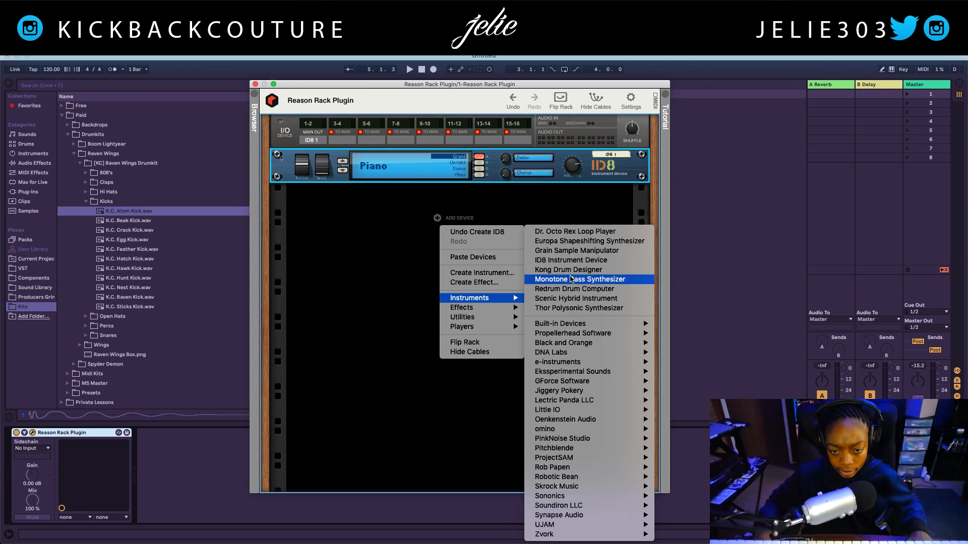
pyautogui.click(575, 298)
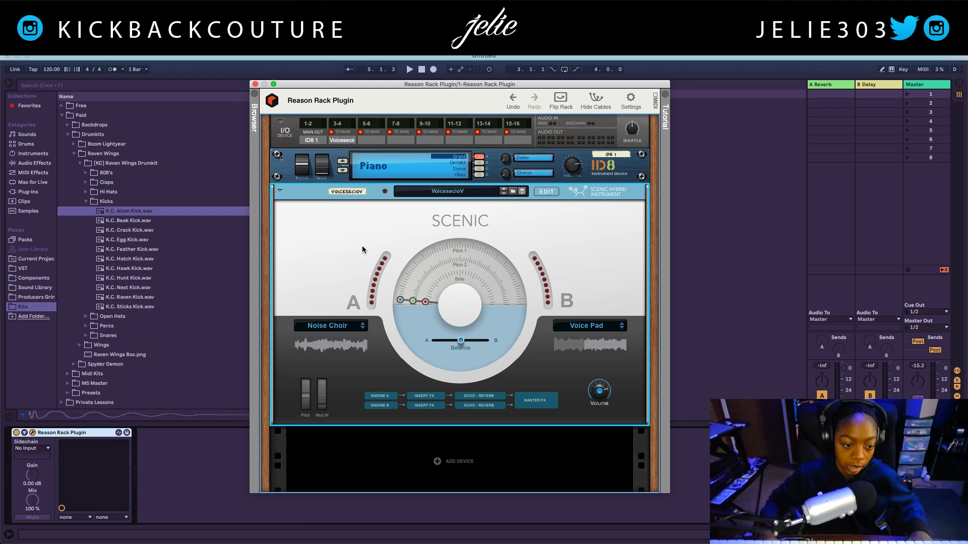
# Play and stop the Scenic sound, then select the ID8 and Scenic devices.
pyautogui.moveTo(322, 85); pyautogui.dragTo(365, 112)
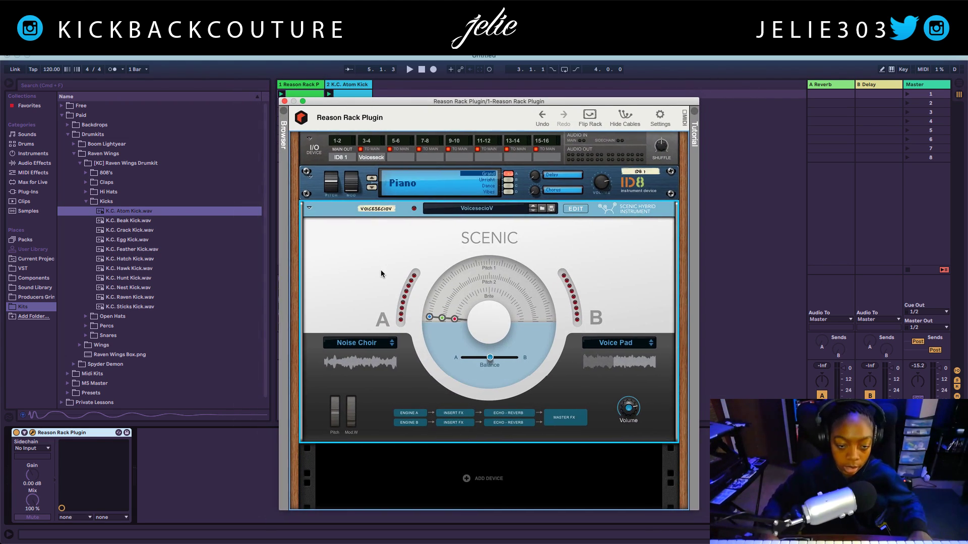
pyautogui.press('space')
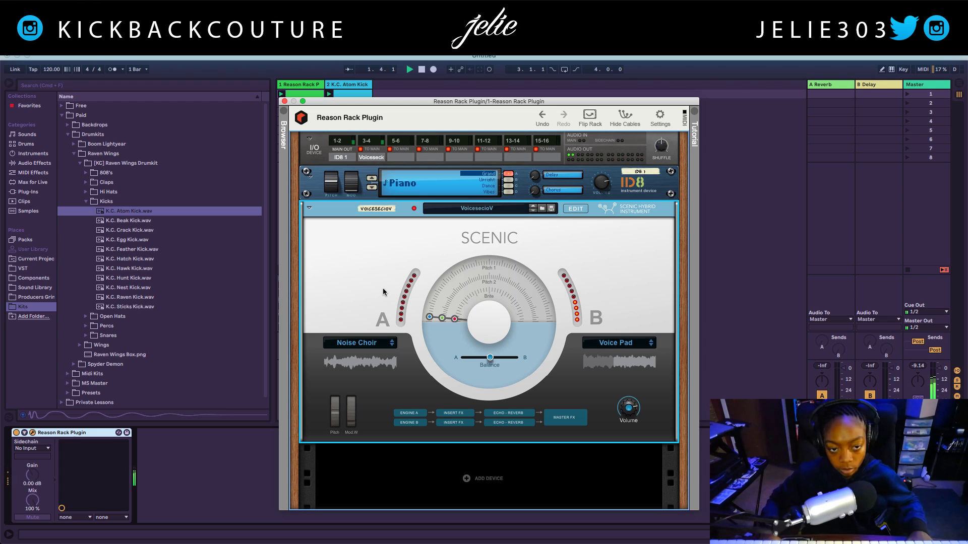
pyautogui.press('space')
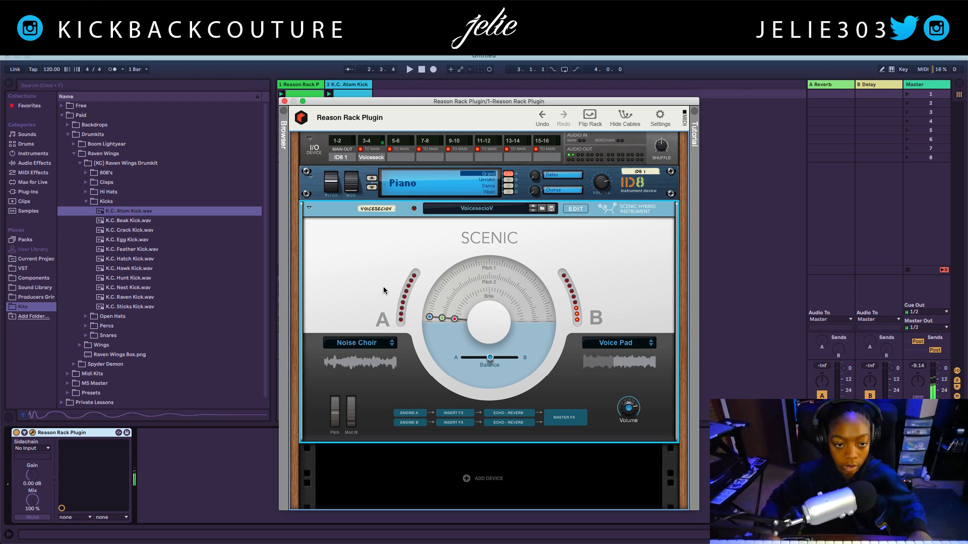
pyautogui.click(659, 189)
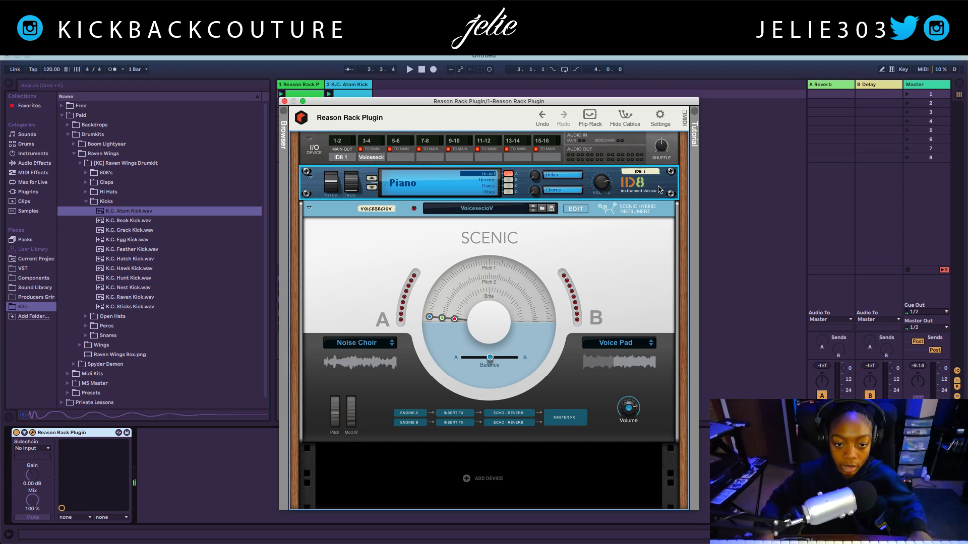
pyautogui.click(632, 241)
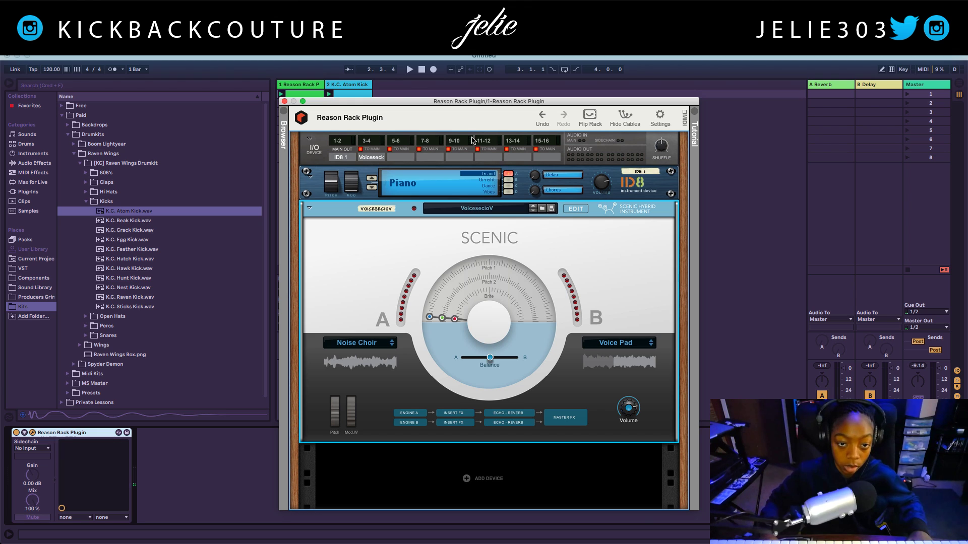
# Close the Reason Rack Plugin window to return to Session View.
pyautogui.click(443, 95)
pyautogui.moveTo(399, 102); pyautogui.dragTo(404, 100)
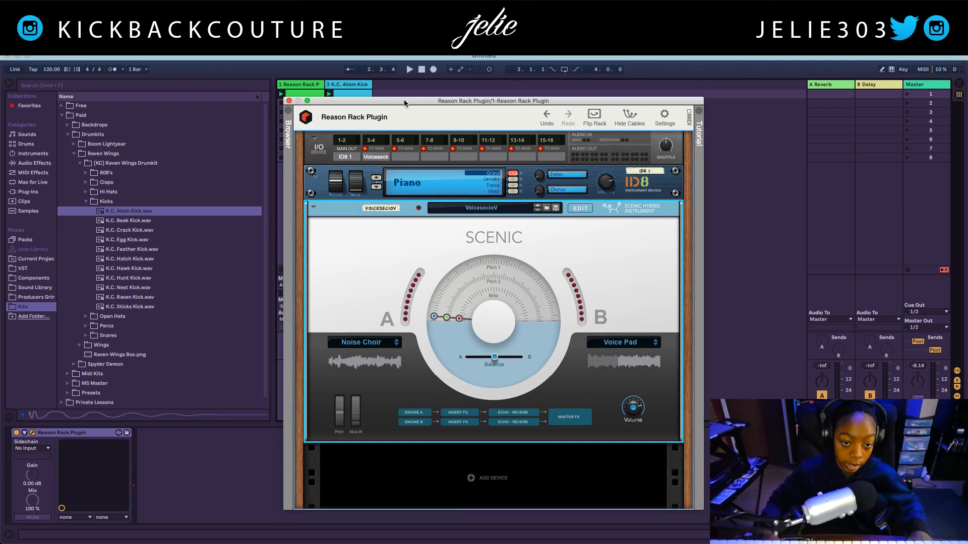
pyautogui.click(289, 101)
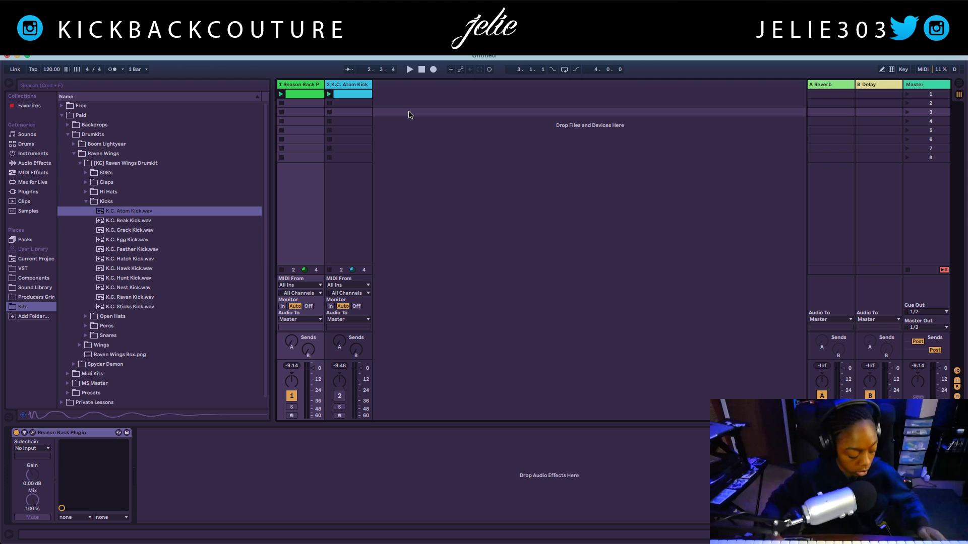
# Insert an audio track renamed 'Scenic', then reopen the rack window from track 1.
pyautogui.press('super+t')
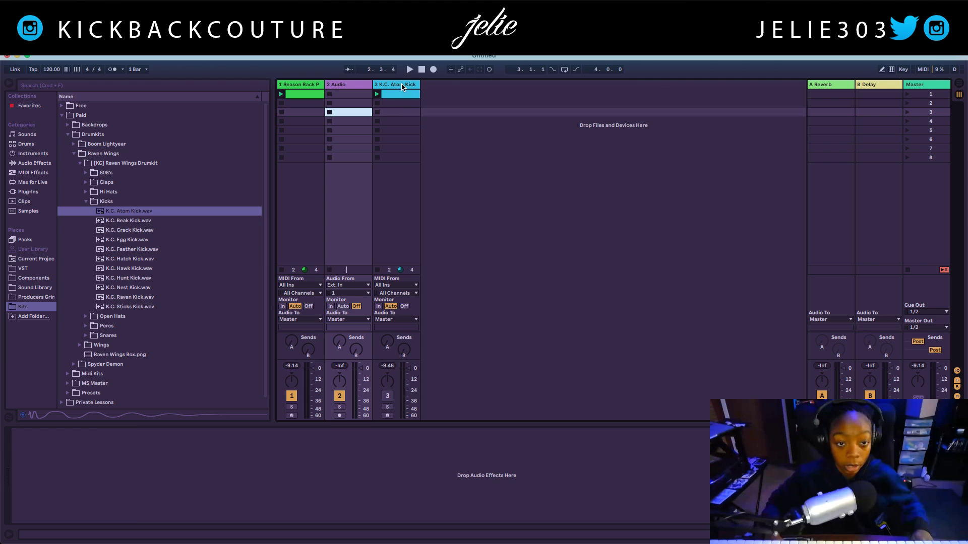
pyautogui.click(346, 86)
pyautogui.press('super+r')
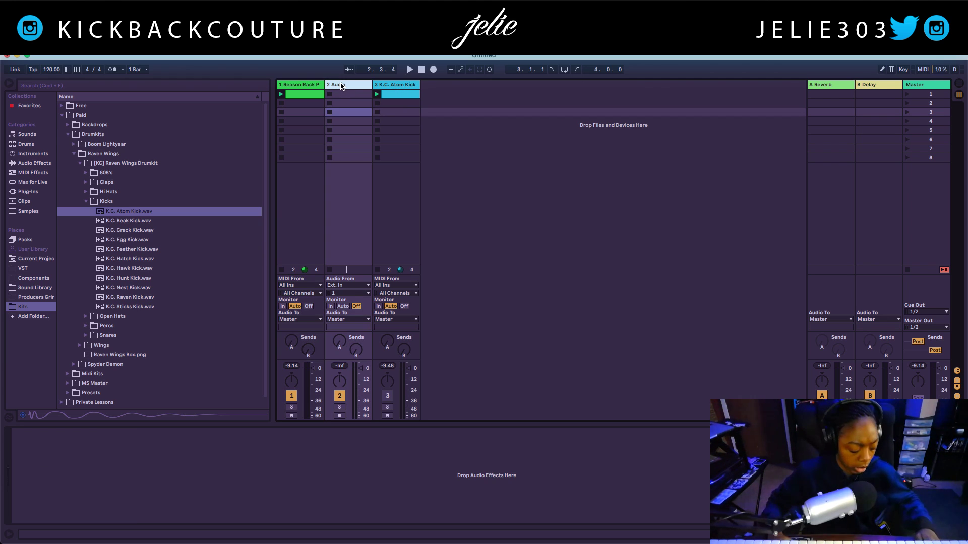
pyautogui.write('Scenic')
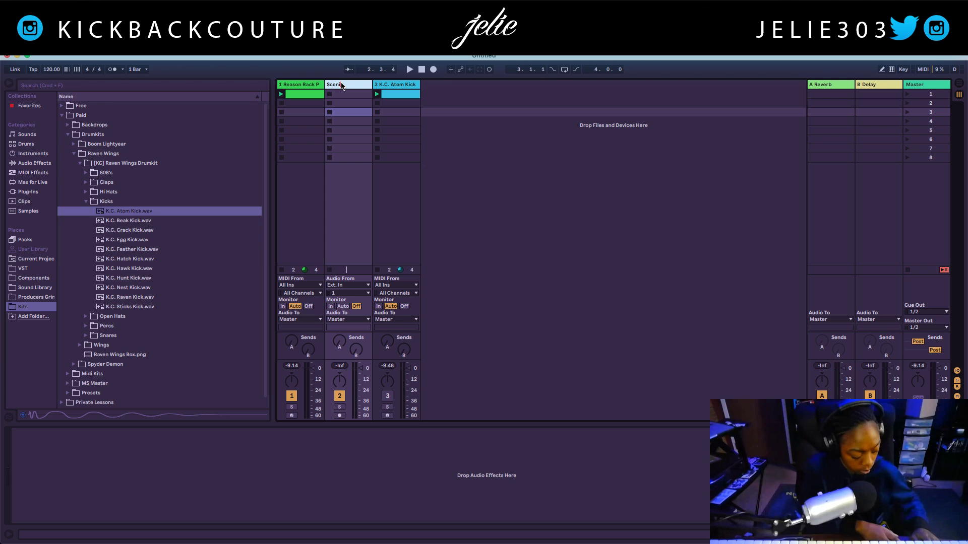
pyautogui.click(346, 97)
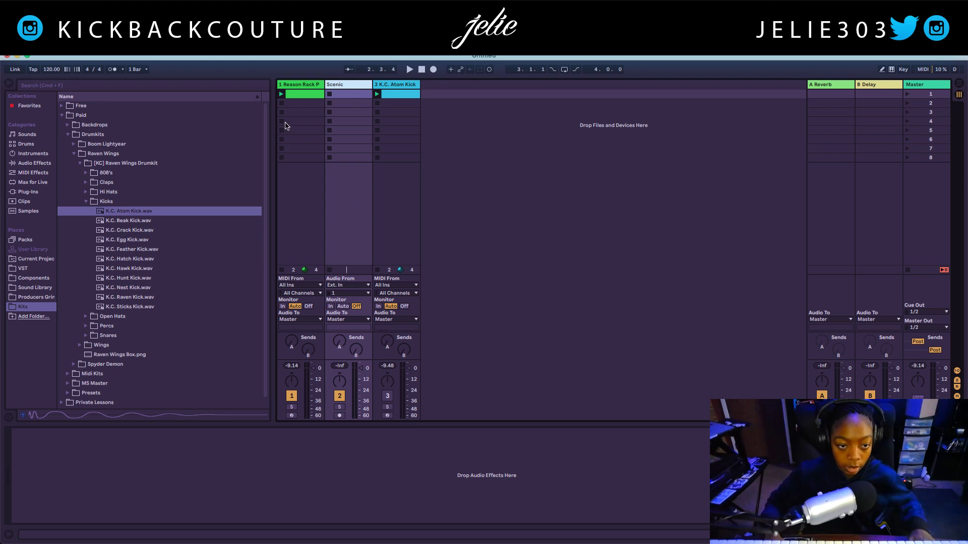
pyautogui.click(296, 85)
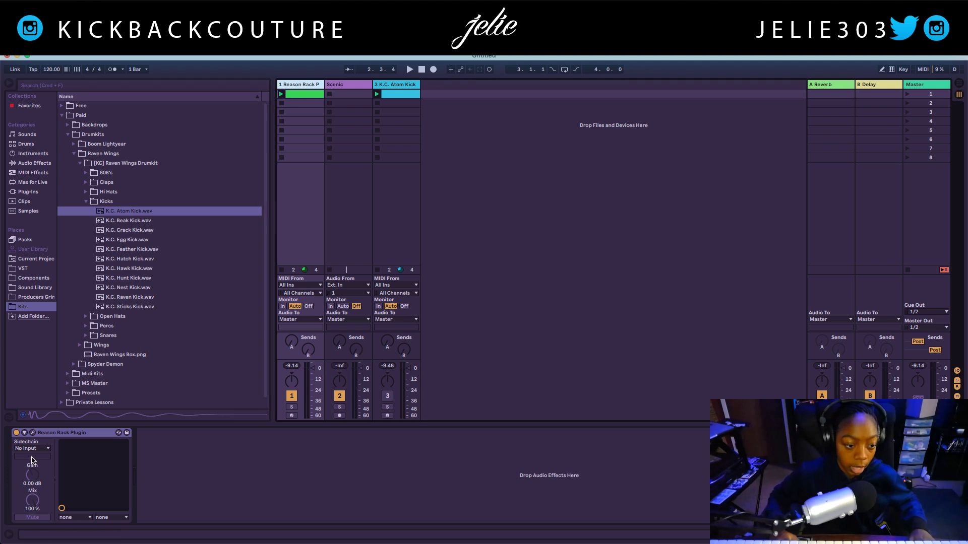
pyautogui.click(32, 433)
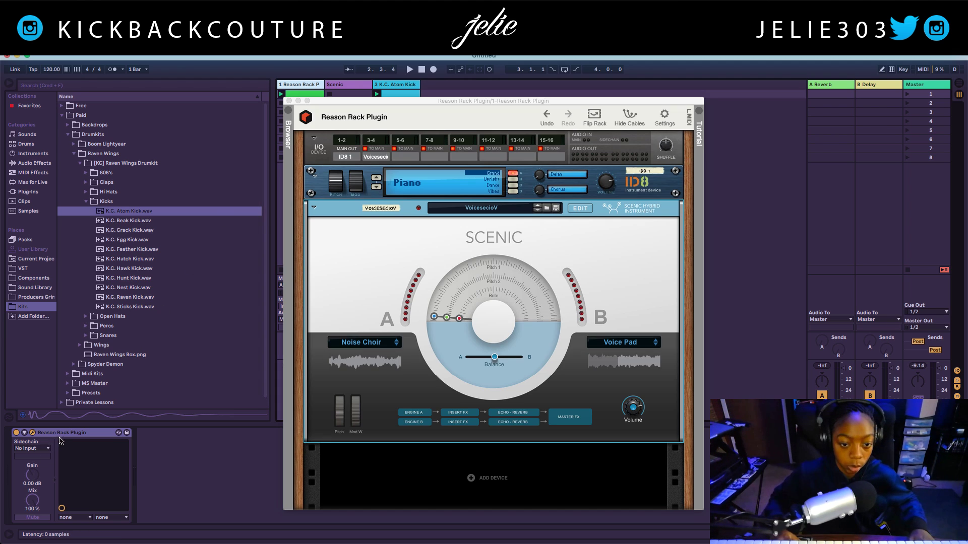
# Toggle 3-4 sum-to-main, flip the rack to inspect the Scenic cabling, flip back, and close.
pyautogui.click(366, 149)
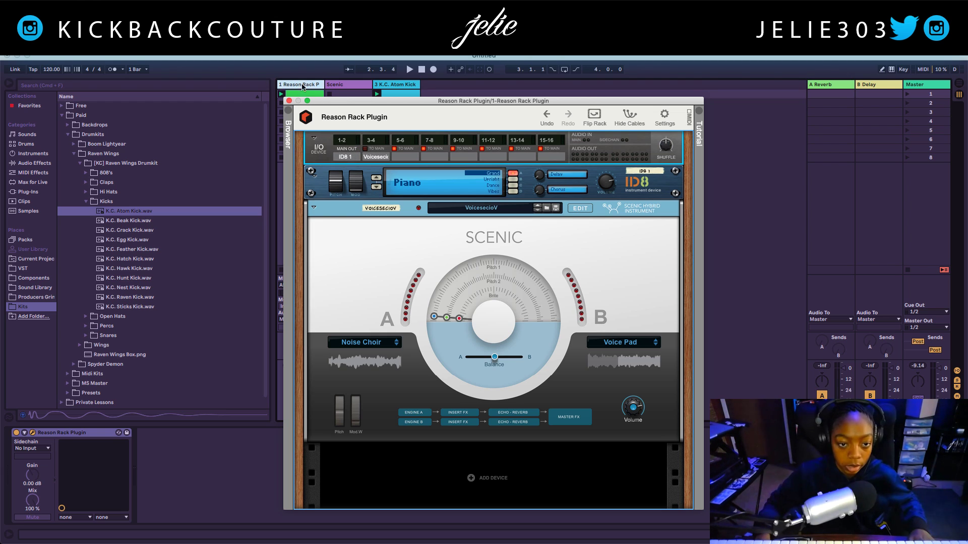
pyautogui.click(594, 116)
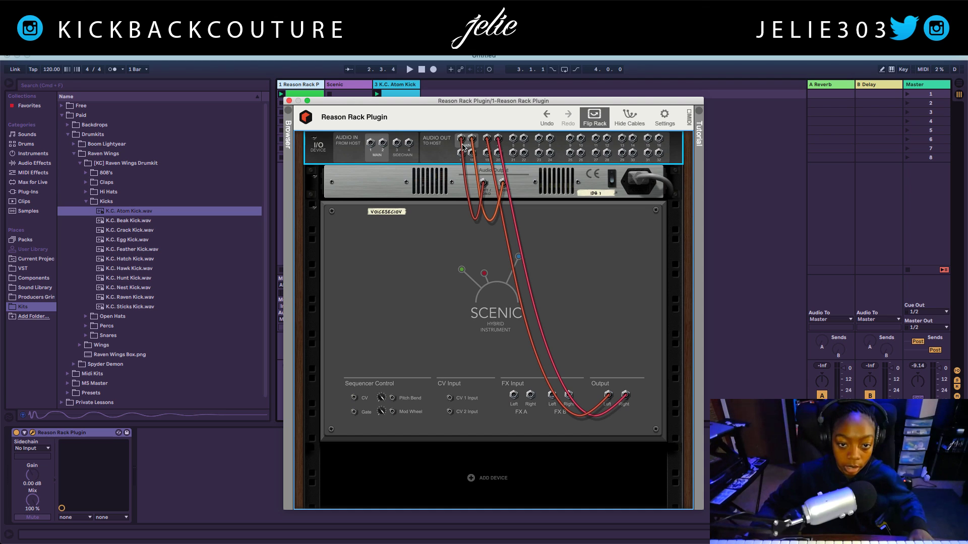
pyautogui.click(588, 120)
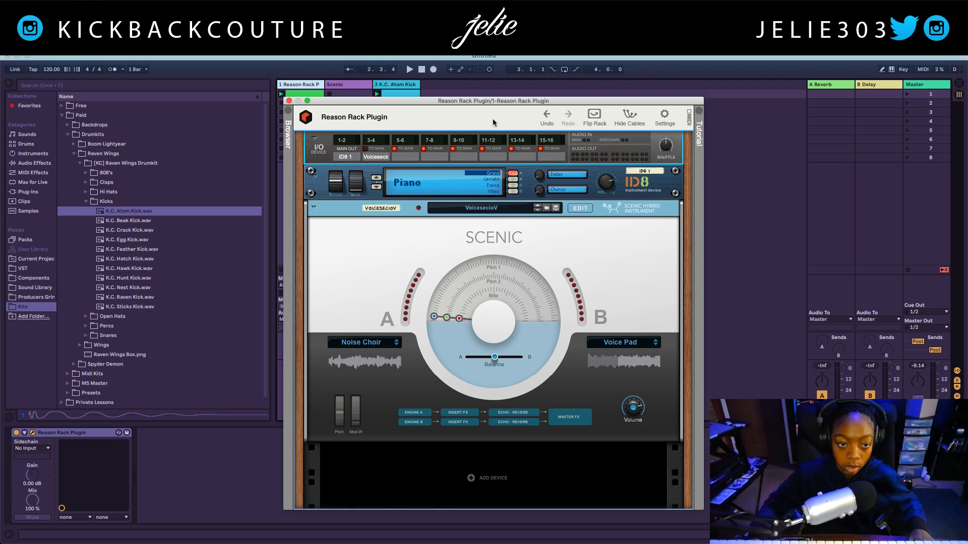
pyautogui.click(352, 92)
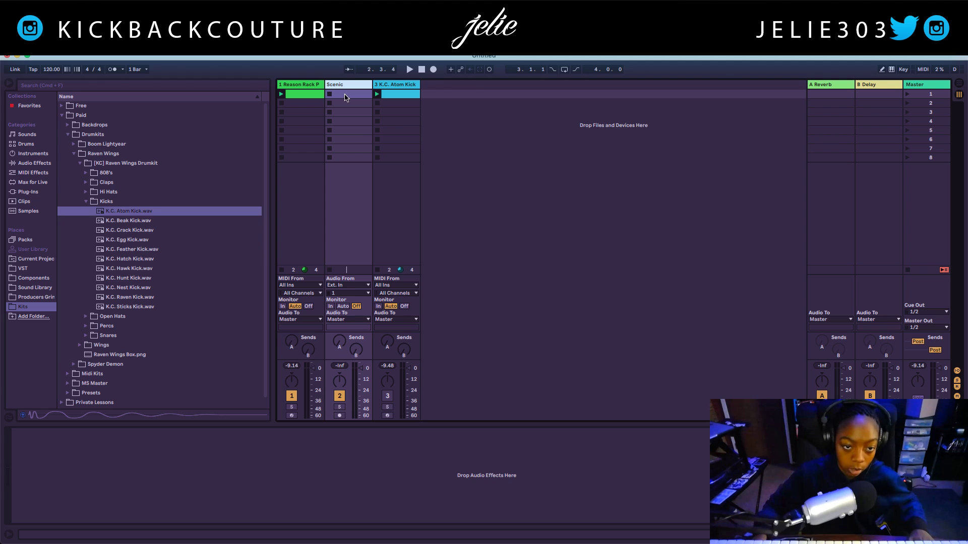
# Set Scenic's input to 1-Reason Rack Plugin, Stereo Out 3-4, with Monitor set to In.
pyautogui.click(348, 285)
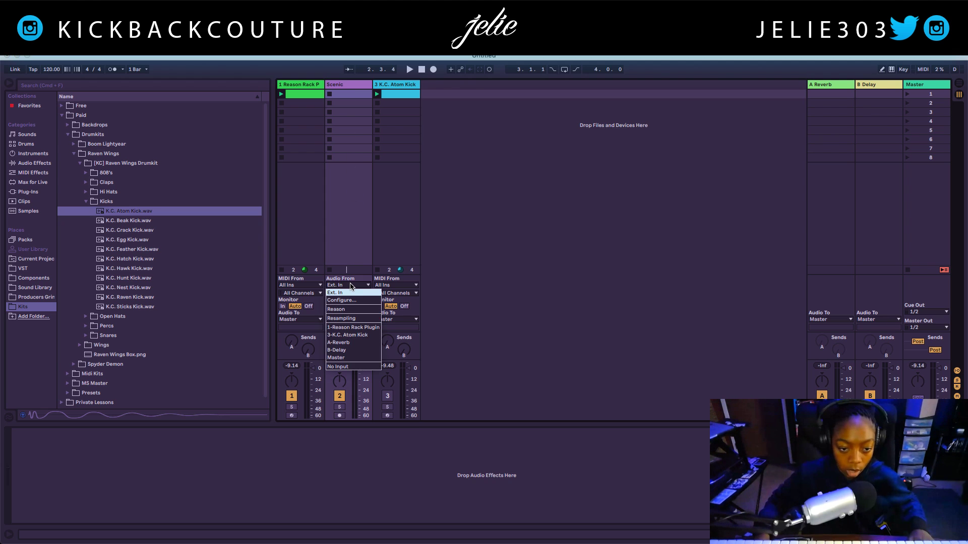
pyautogui.click(360, 328)
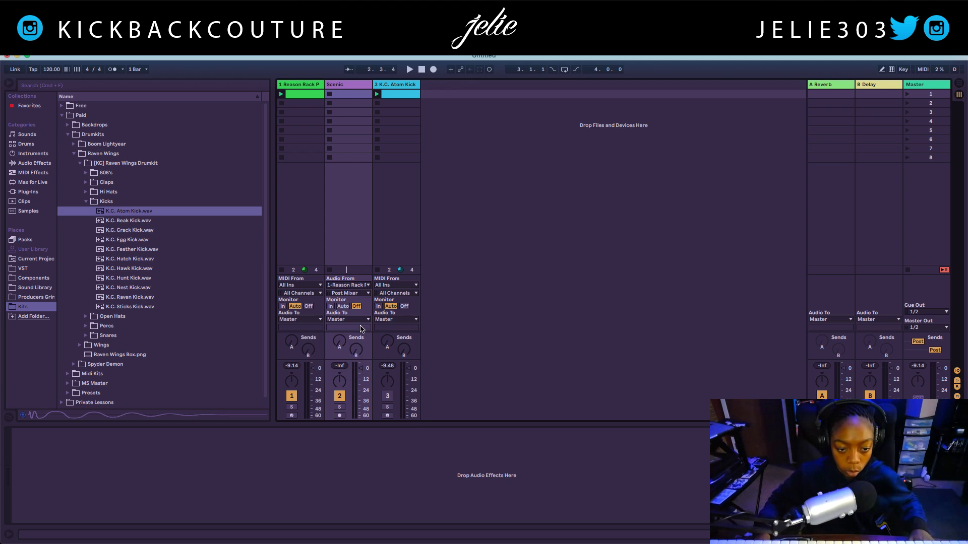
pyautogui.click(348, 294)
pyautogui.click(367, 325)
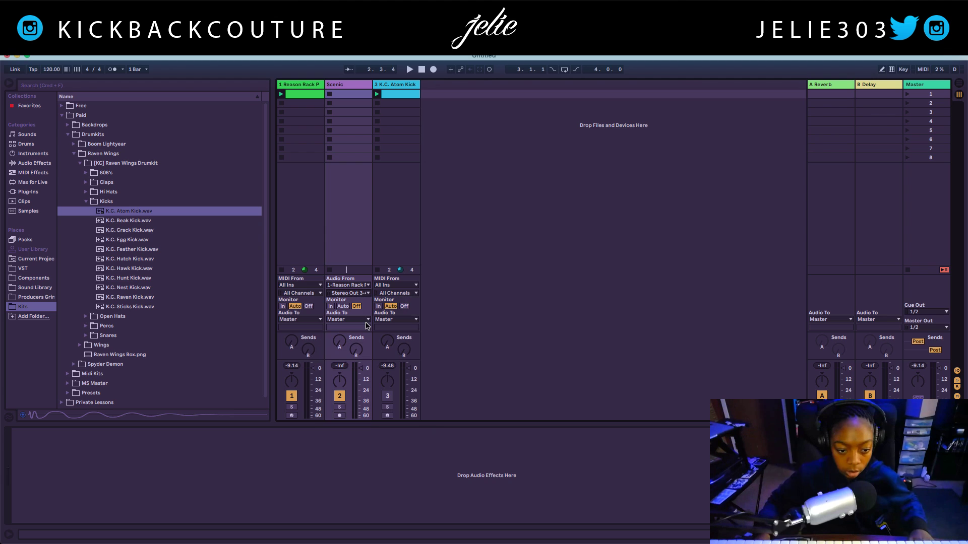
pyautogui.click(330, 306)
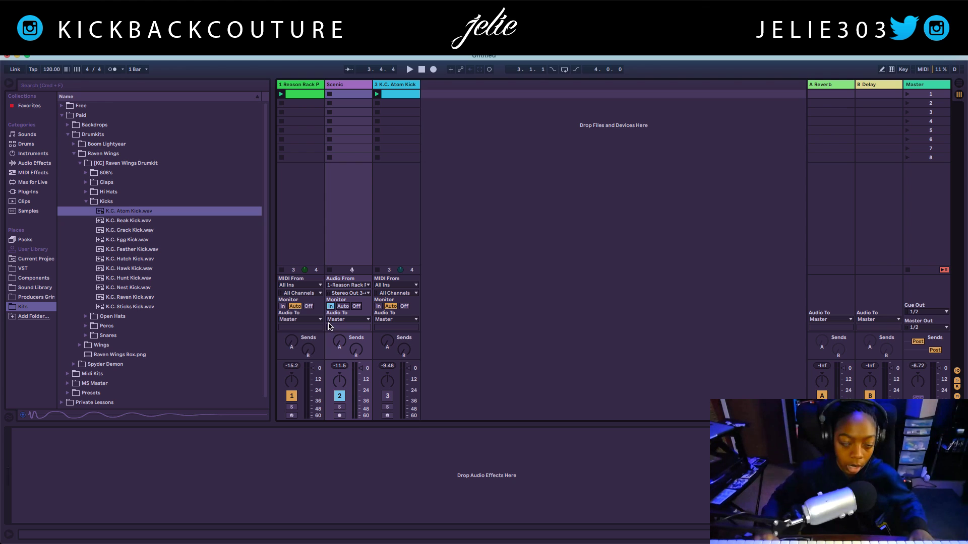
# Reopen the rack and combine the Scenic and ID8 devices into Combinator 1.
pyautogui.click(298, 84)
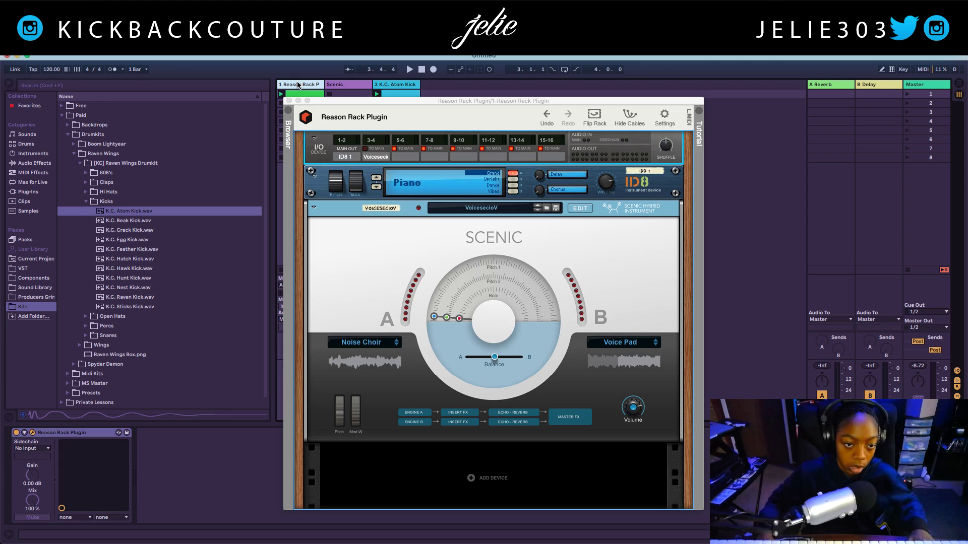
pyautogui.click(347, 159)
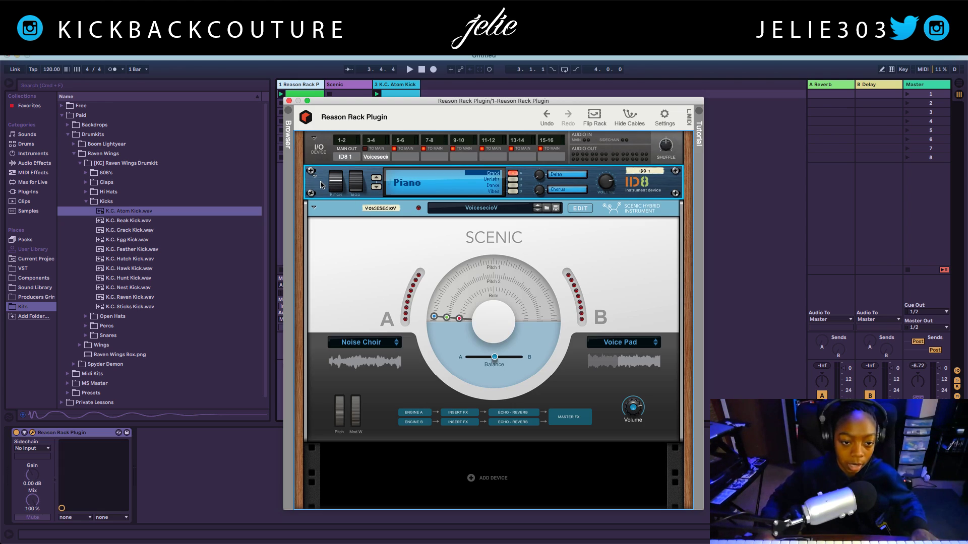
pyautogui.click(328, 253)
pyautogui.rightClick(334, 248)
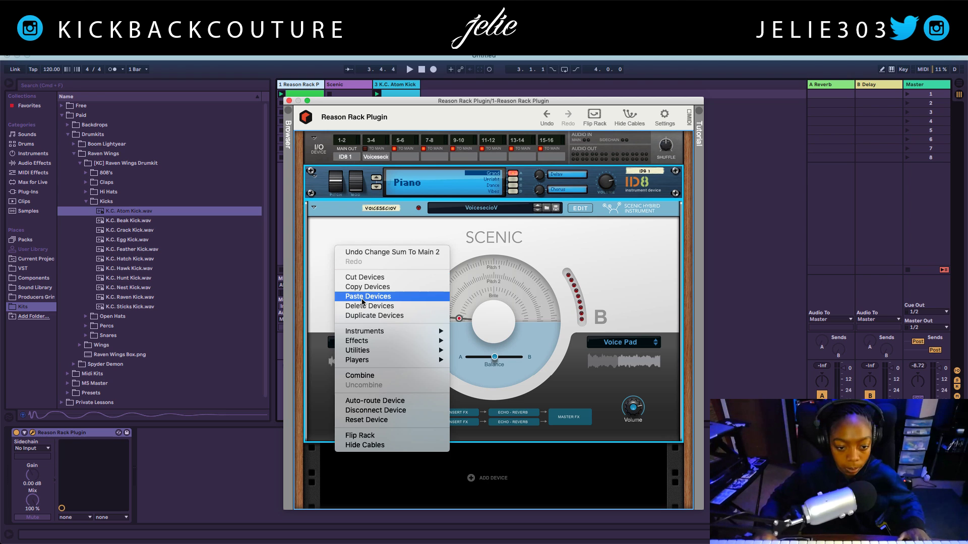
pyautogui.click(358, 375)
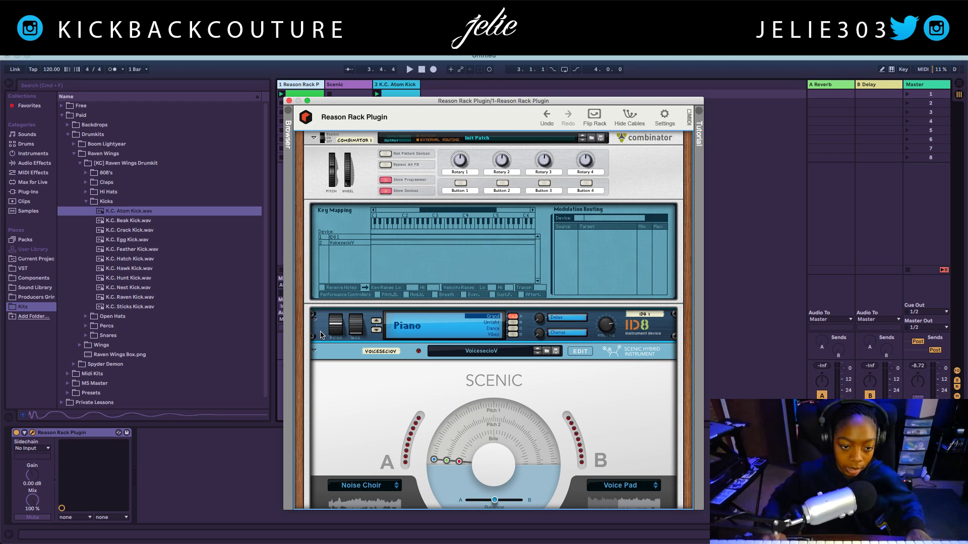
# Narrow the ID8 layer's Key Range Lo and Hi in the Combinator key mapping.
pyautogui.click(351, 237)
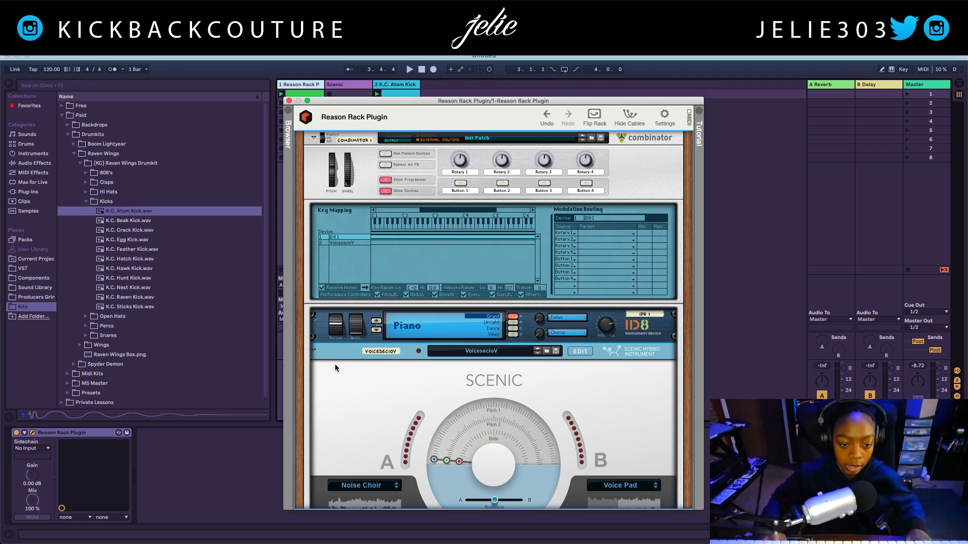
pyautogui.click(314, 93)
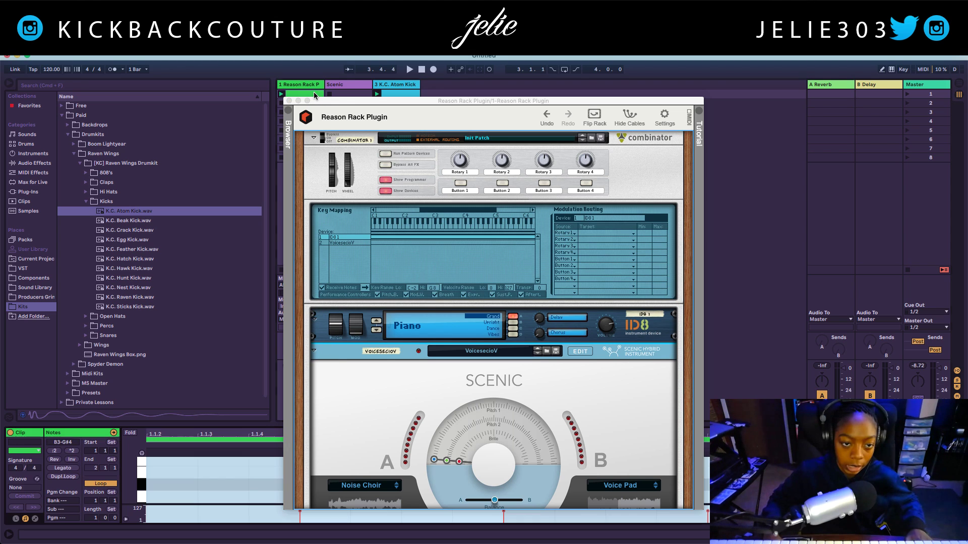
pyautogui.moveTo(228, 424); pyautogui.dragTo(262, 426)
pyautogui.click(337, 236)
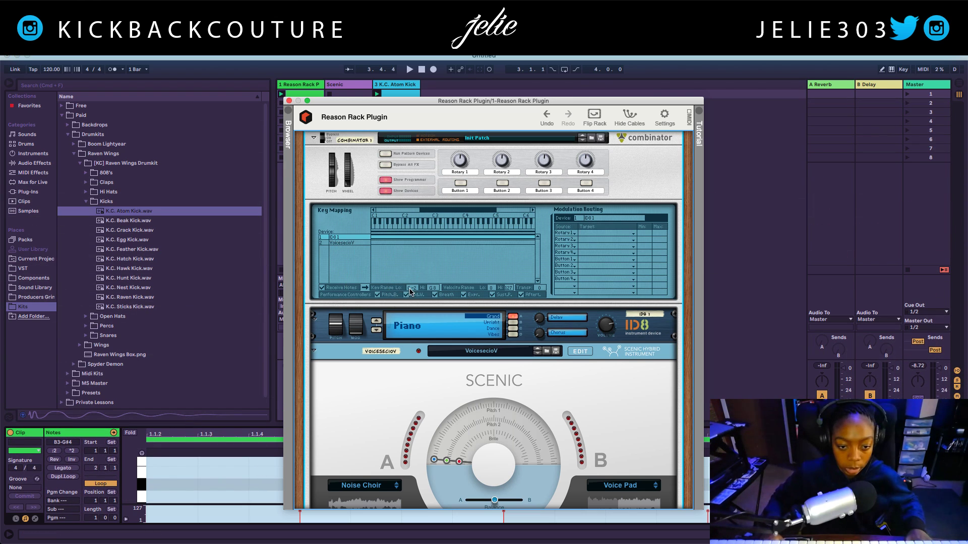
pyautogui.moveTo(412, 291); pyautogui.dragTo(421, 218)
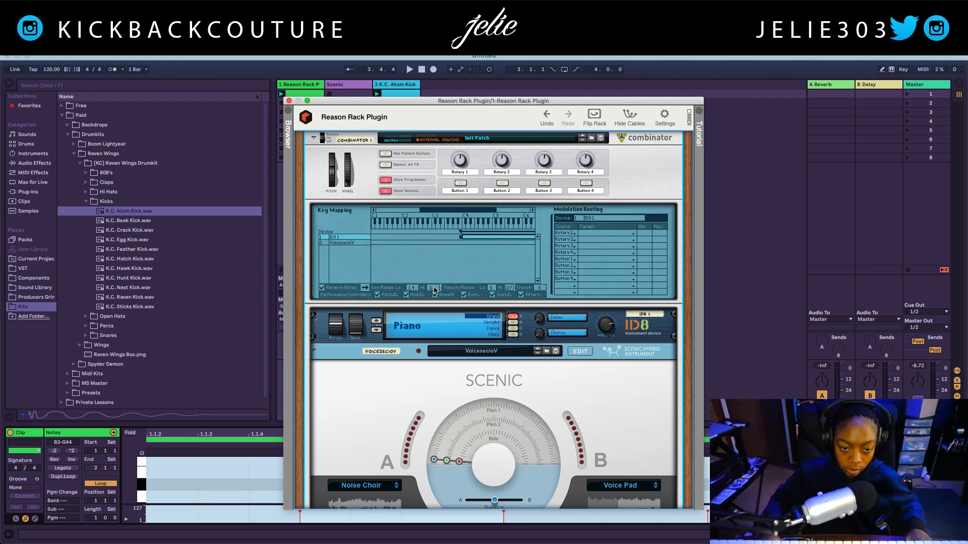
pyautogui.moveTo(434, 290); pyautogui.dragTo(429, 334)
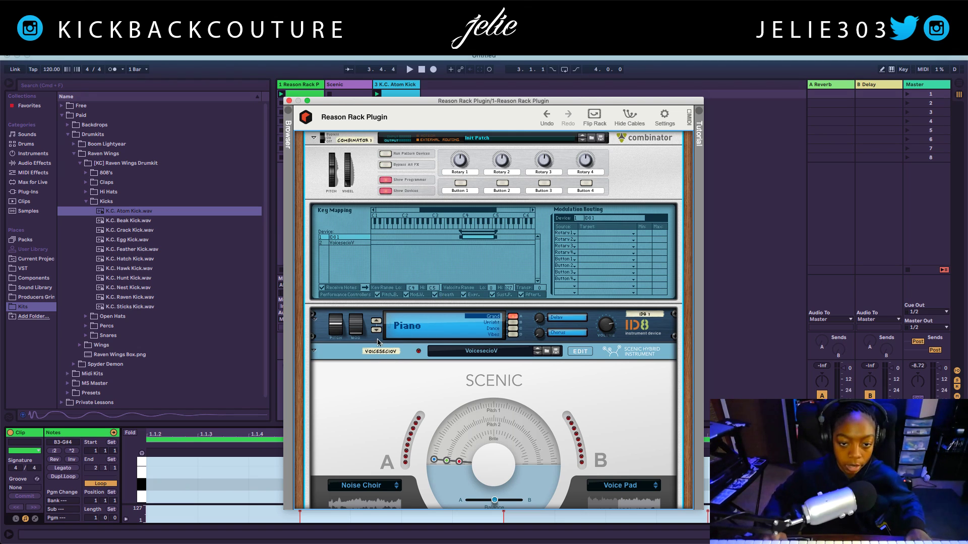
# Set the VoicesecioV layer's key range, raising its low key to A-2.
pyautogui.click(345, 243)
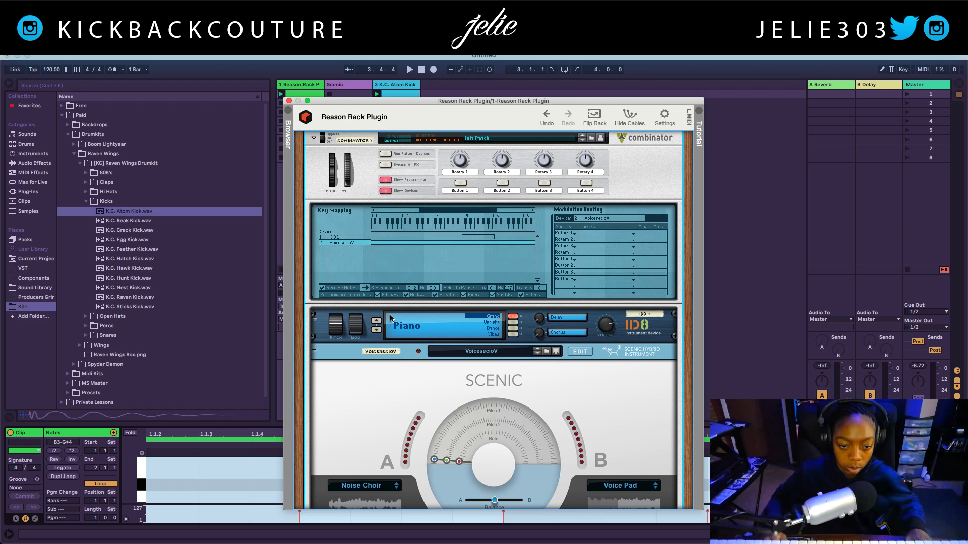
pyautogui.moveTo(415, 289); pyautogui.dragTo(419, 218)
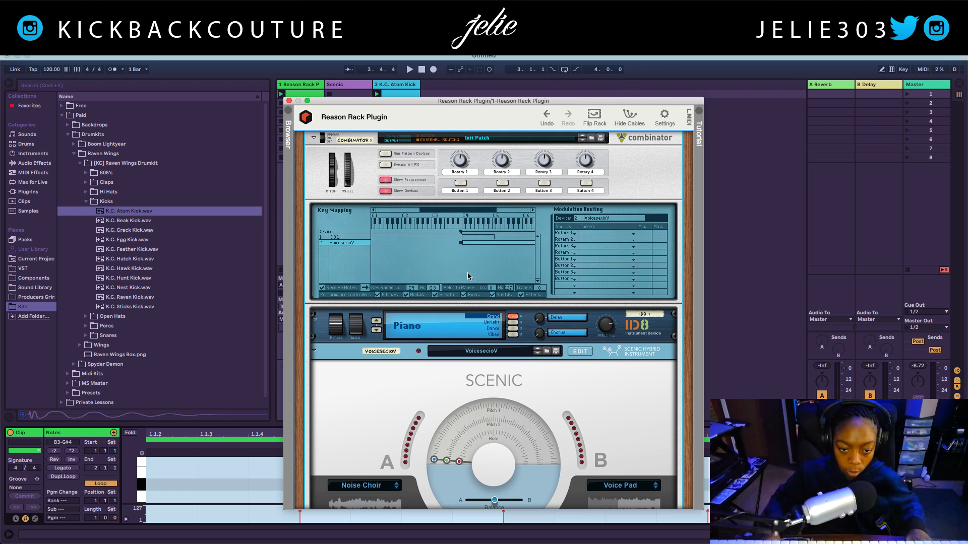
pyautogui.moveTo(432, 288); pyautogui.dragTo(429, 349)
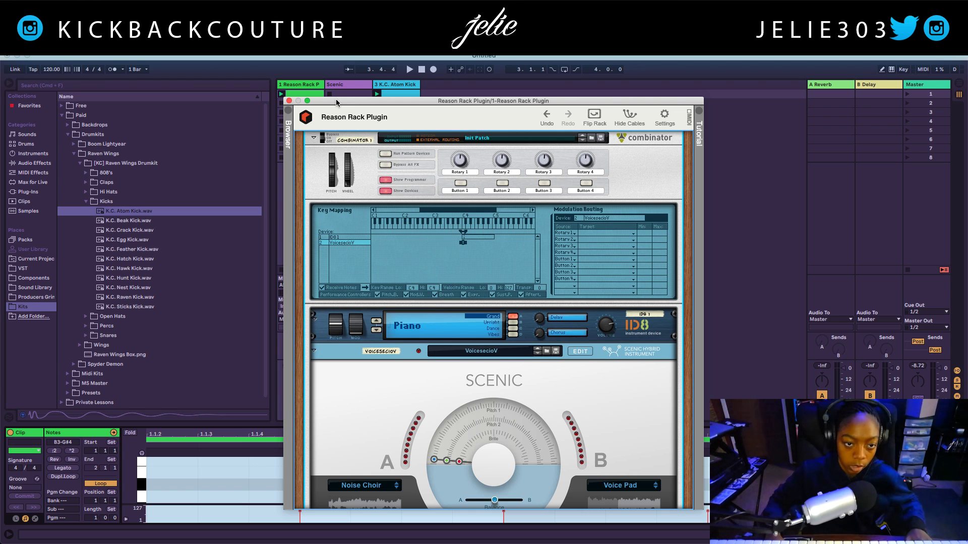
# Play the clip to hear the key split and expand the piano roll.
pyautogui.moveTo(338, 103); pyautogui.dragTo(510, 73)
pyautogui.press('space')
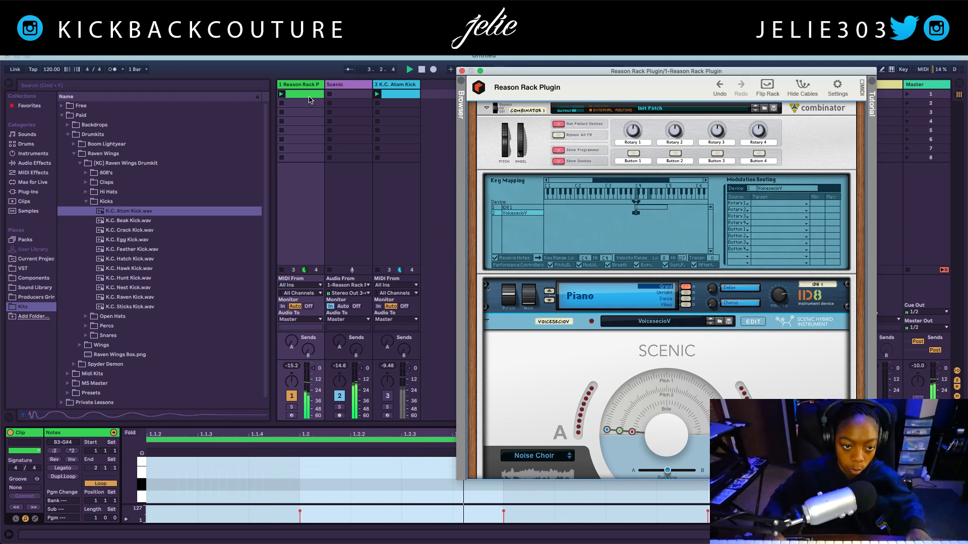
pyautogui.click(309, 242)
pyautogui.press('super+alt+e')
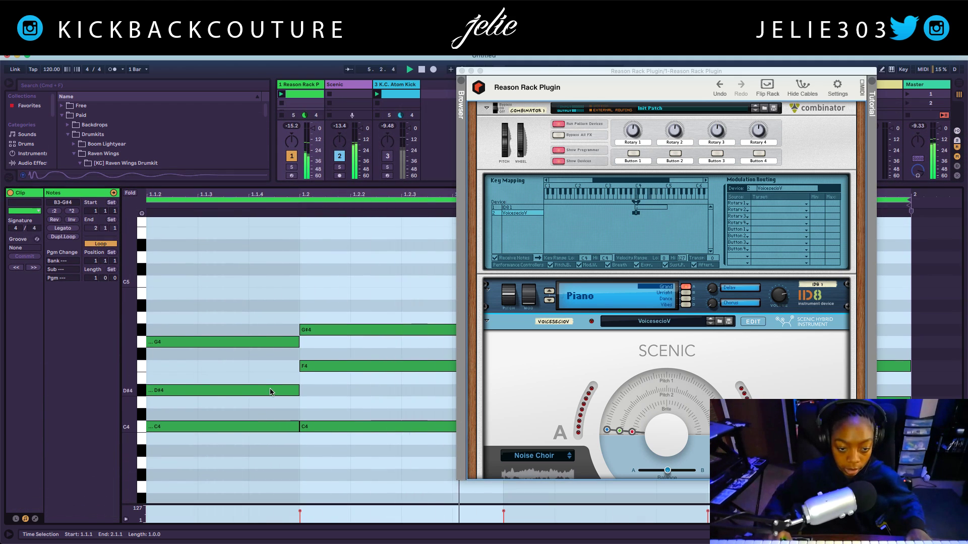
pyautogui.scroll(1, 282, 383)
pyautogui.scroll(1, 274, 393)
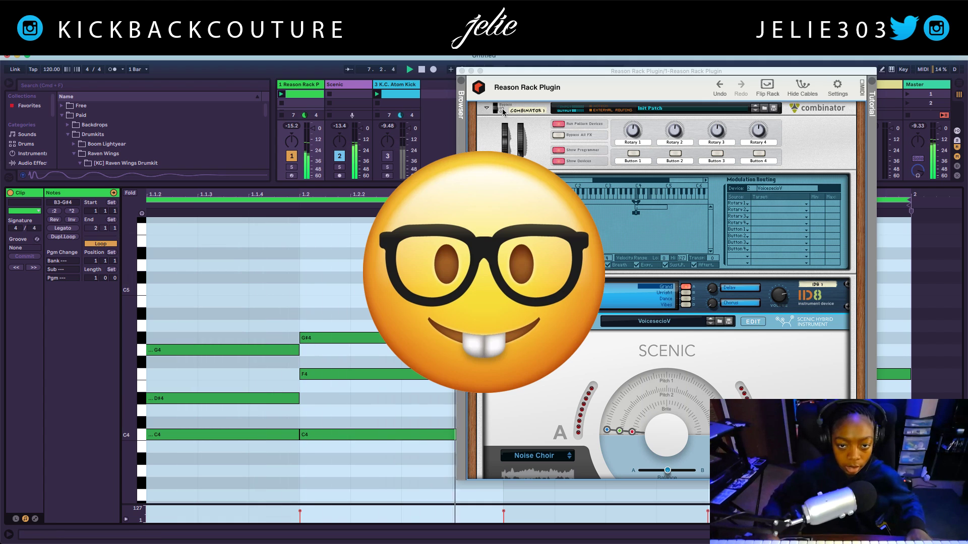
pyautogui.moveTo(613, 72); pyautogui.dragTo(449, 100)
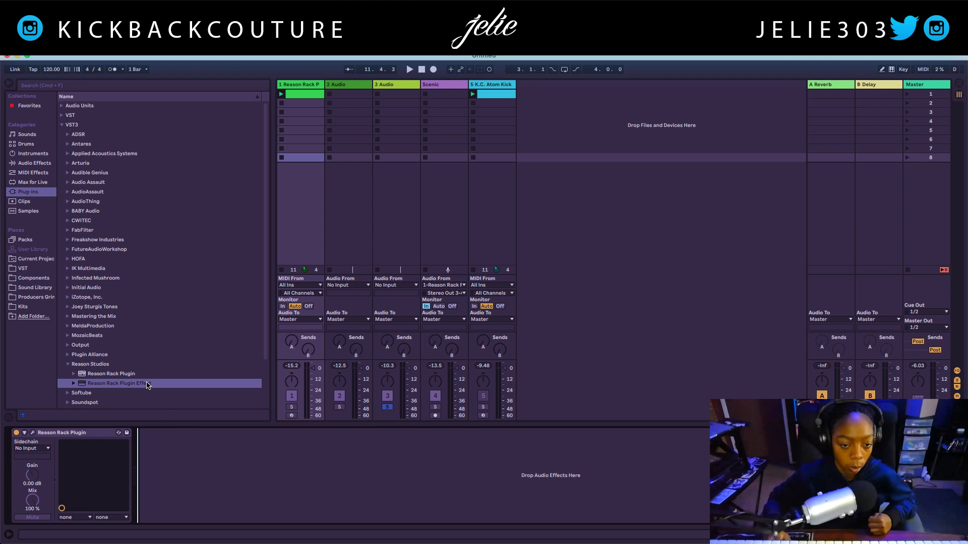
# Delete the empty 2 Audio track and add a Reason Rack Plugin Effect to track 1.
pyautogui.click(341, 85)
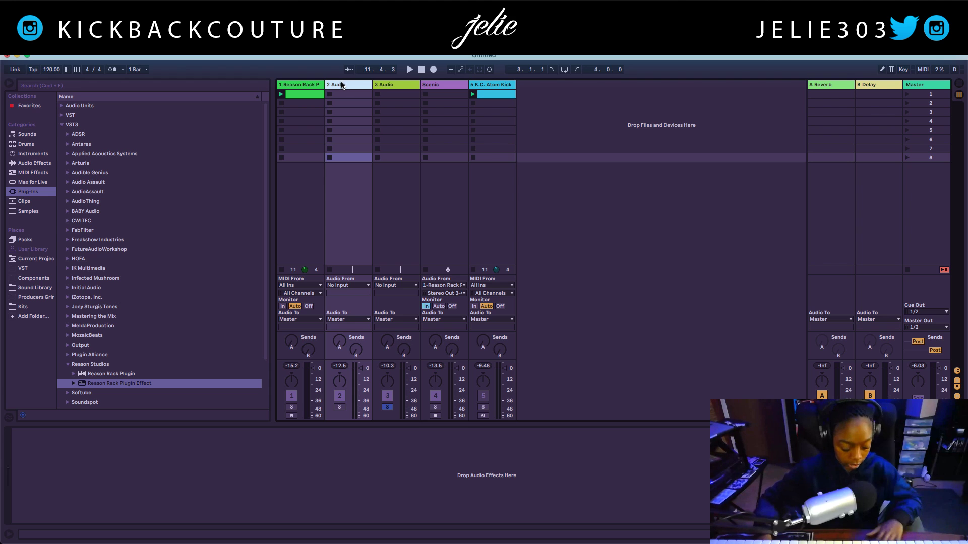
pyautogui.press('Delete')
pyautogui.press('Delete')
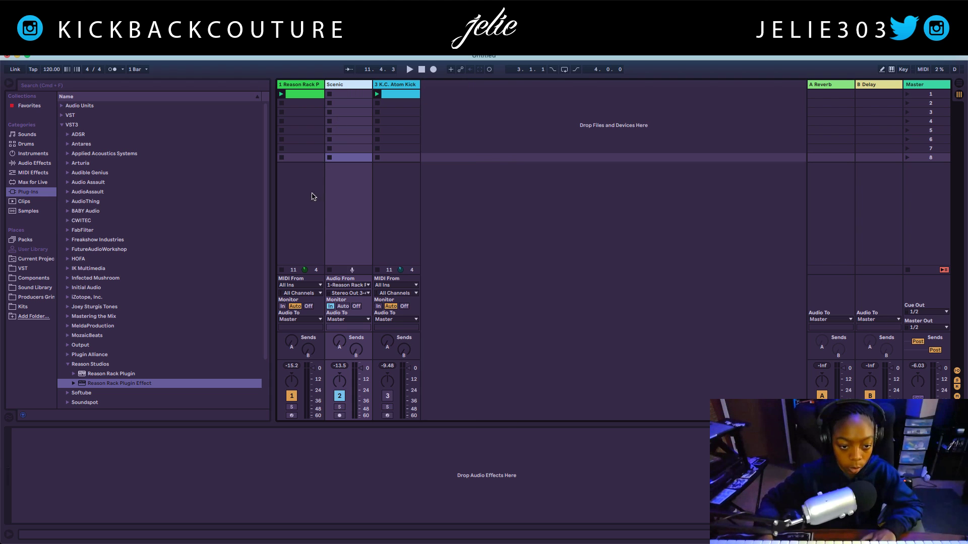
pyautogui.click(280, 83)
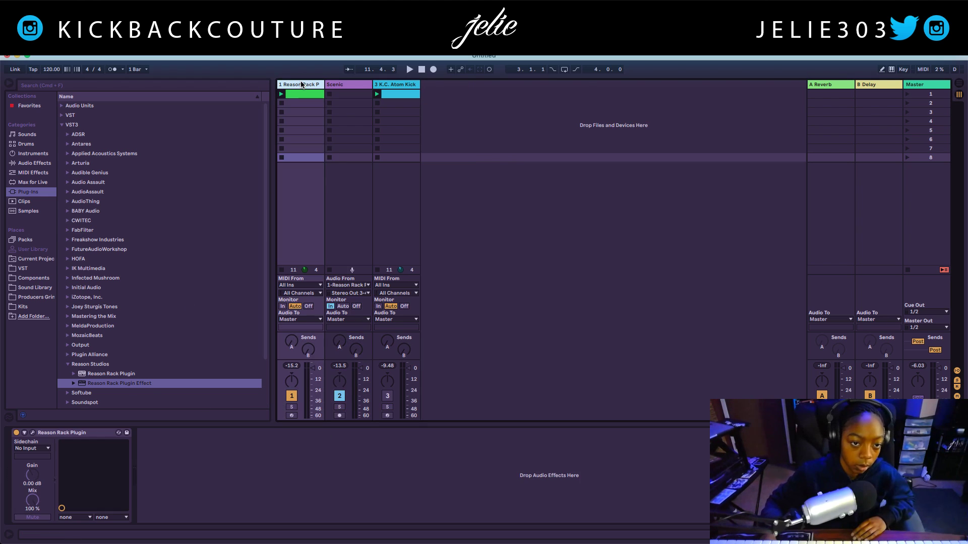
pyautogui.doubleClick(132, 385)
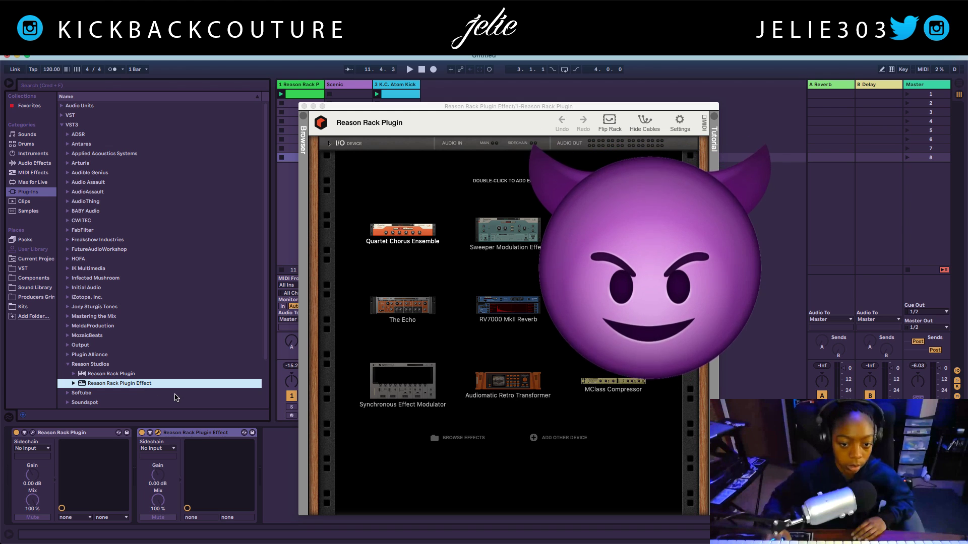
# Add two RV7000 MkII Reverbs to the effect rack.
pyautogui.doubleClick(509, 306)
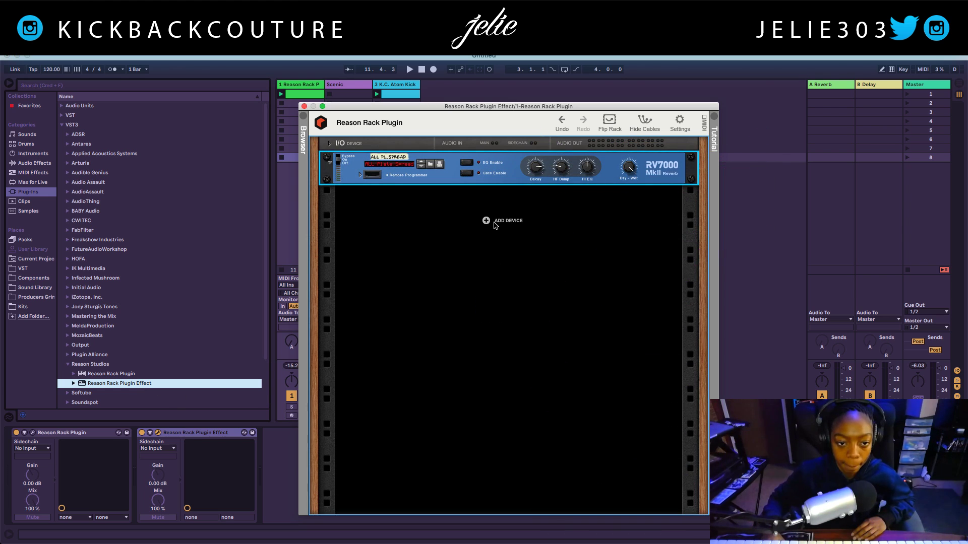
pyautogui.rightClick(496, 226)
pyautogui.moveTo(534, 296)
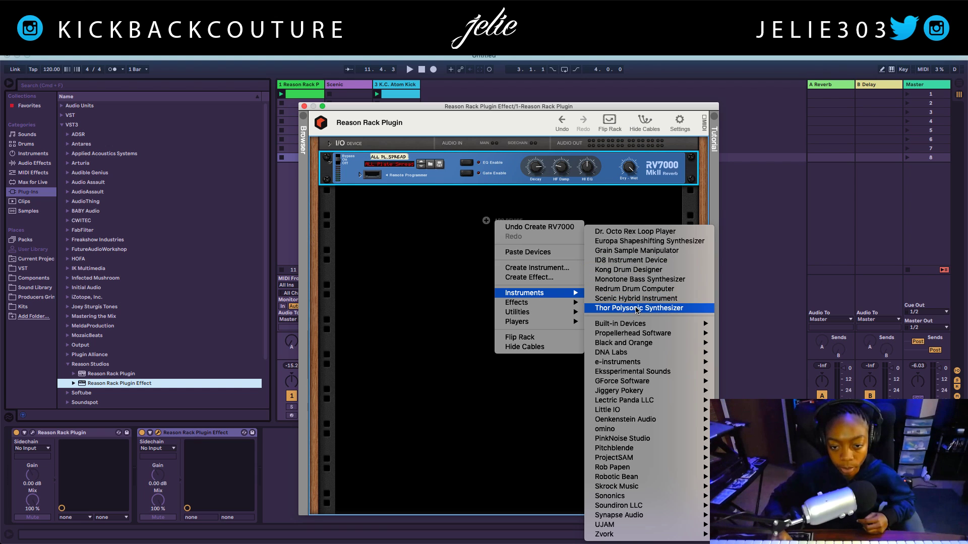
pyautogui.moveTo(569, 302)
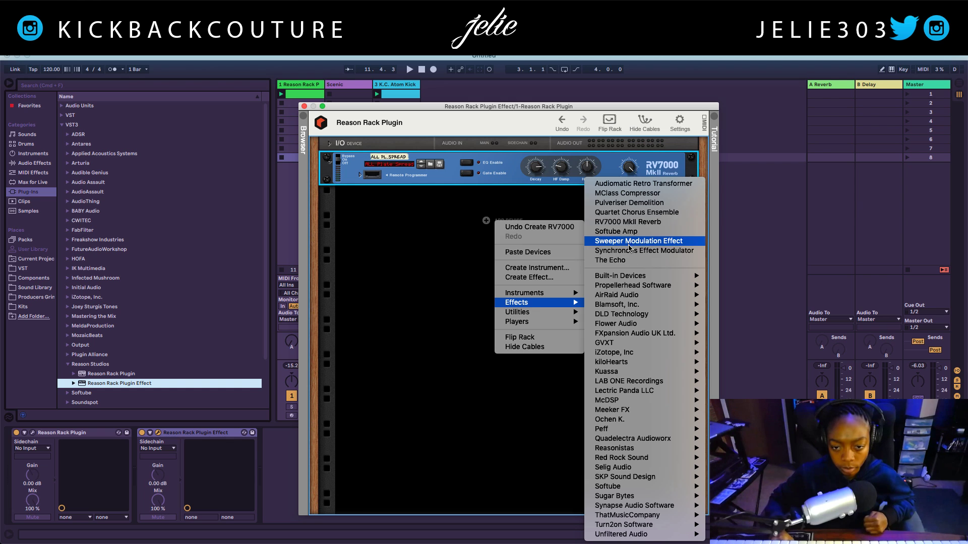
pyautogui.click(632, 222)
# Add a Sweeper Modulation Effect below the reverbs and audition the effects.
pyautogui.rightClick(504, 256)
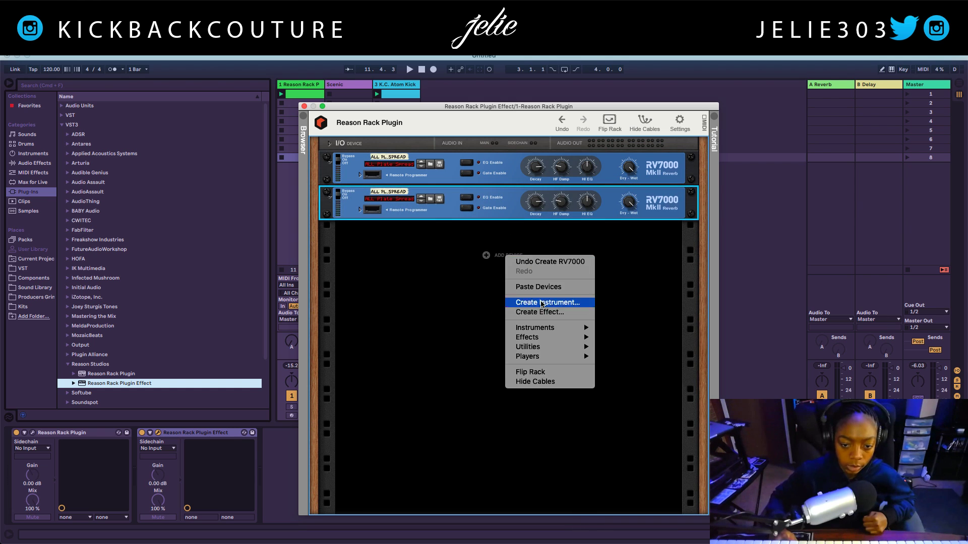
pyautogui.moveTo(546, 342)
pyautogui.click(649, 241)
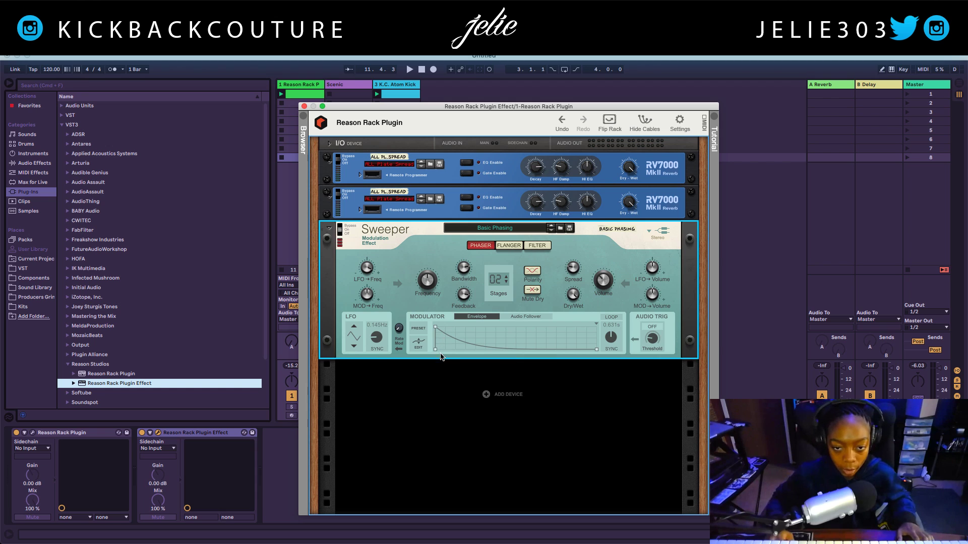
pyautogui.press('space')
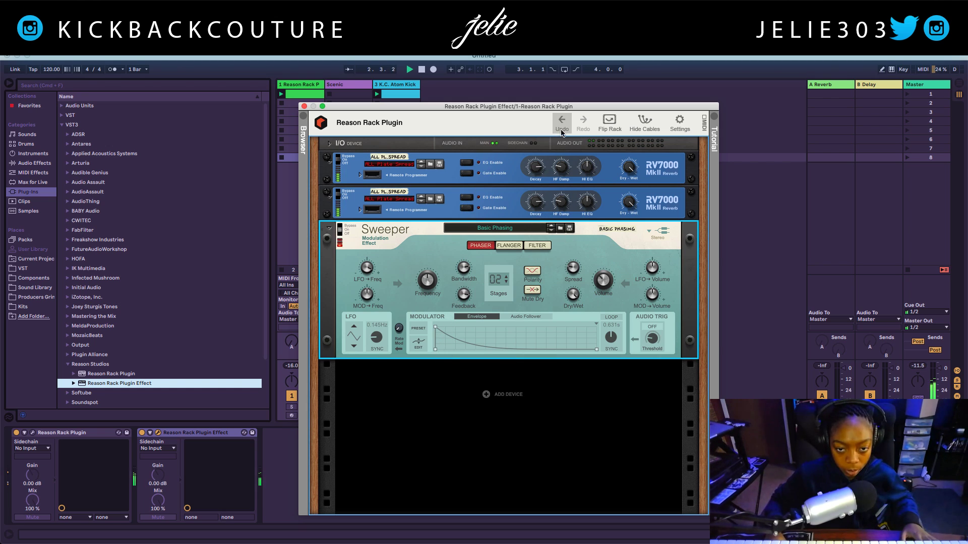
pyautogui.press('space')
# Flip the effect rack and inspect the I/O and Sweeper cabling.
pyautogui.click(611, 125)
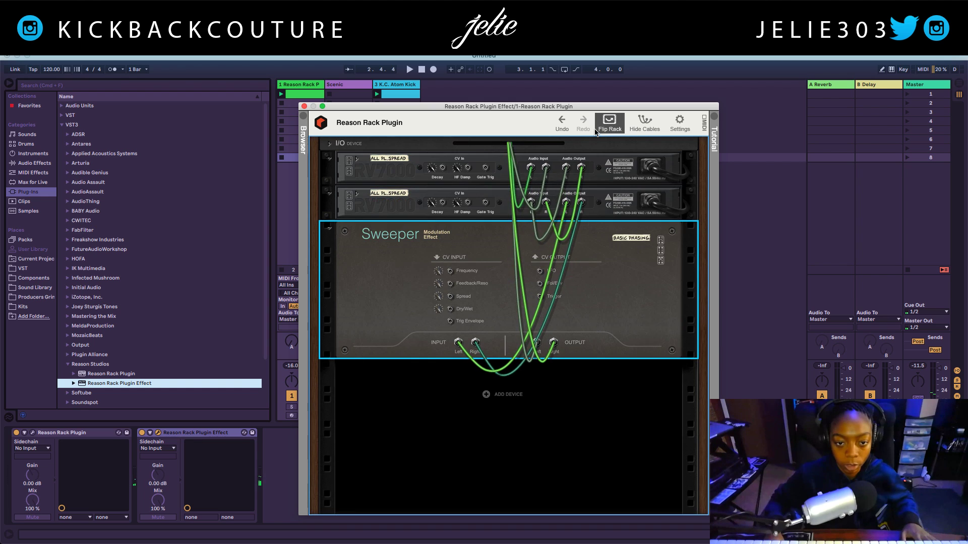
pyautogui.click(328, 145)
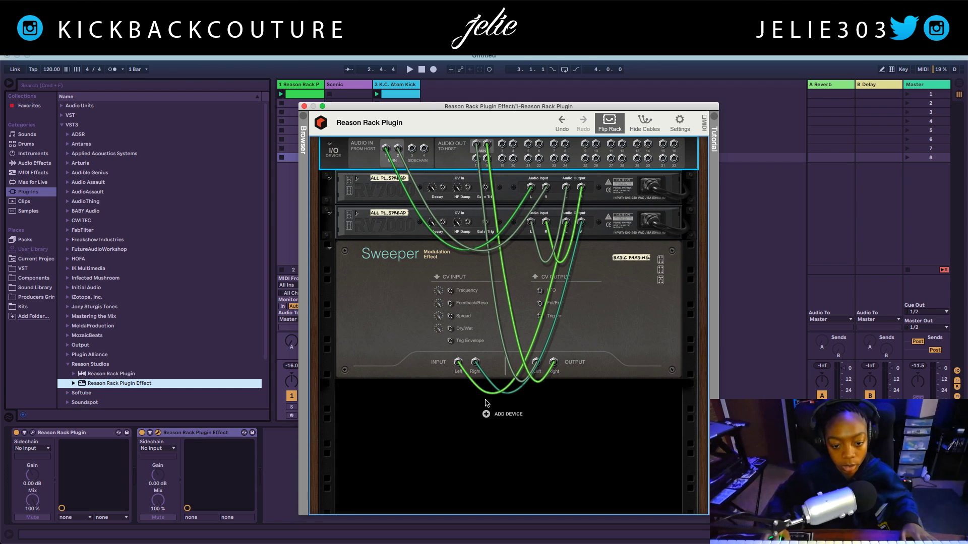
pyautogui.click(385, 342)
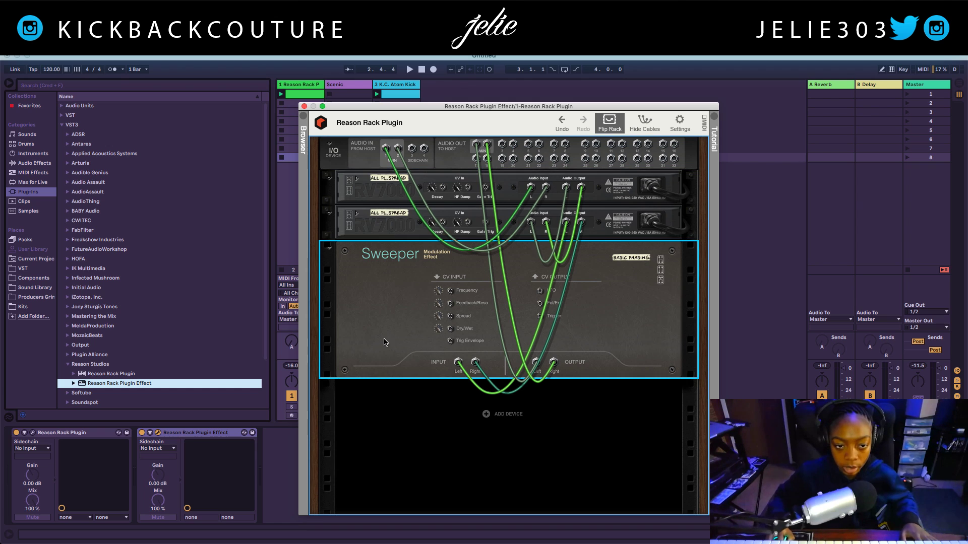
pyautogui.click(363, 158)
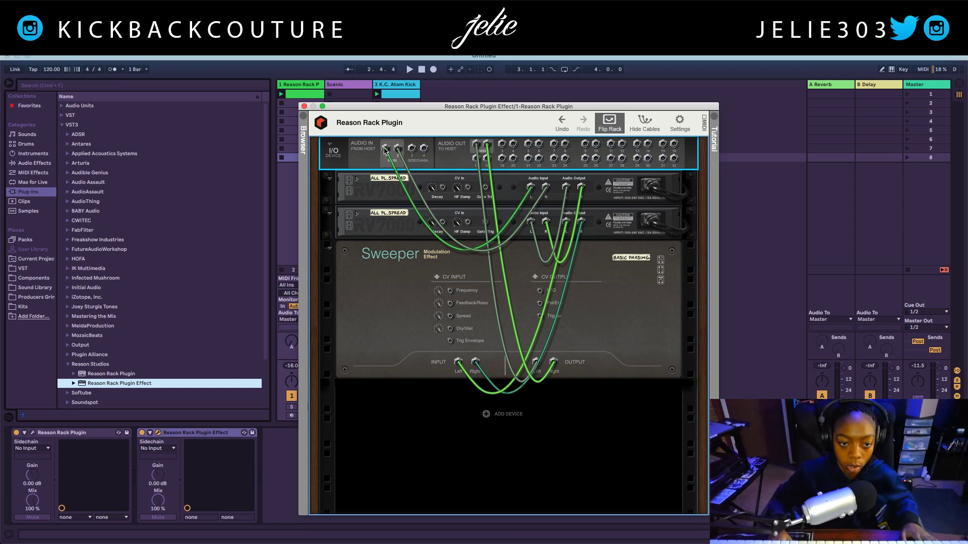
pyautogui.moveTo(385, 150)
pyautogui.mouseDown()
pyautogui.moveTo(519, 173)
pyautogui.moveTo(383, 147)
pyautogui.mouseUp()
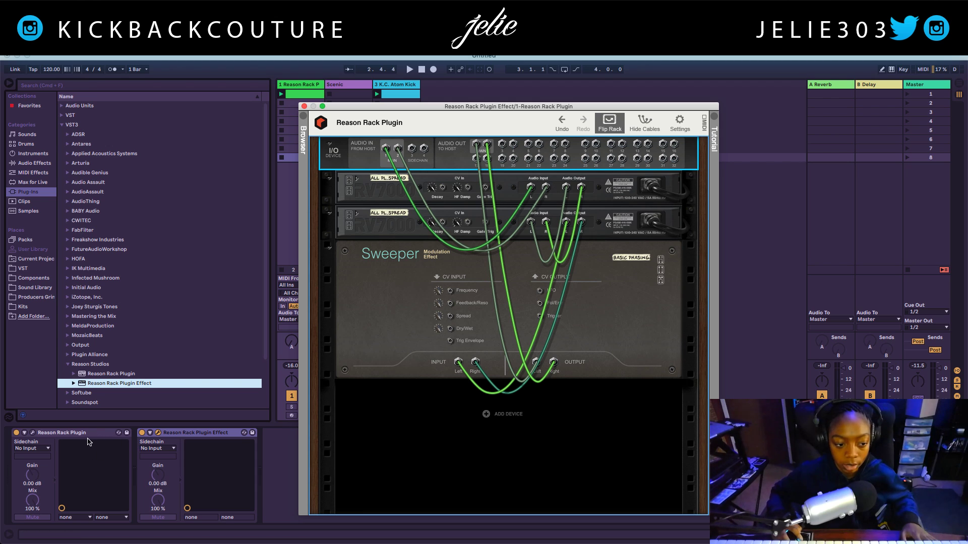
# Start playback and unplug the host audio input cable from the first RV7000.
pyautogui.press('space')
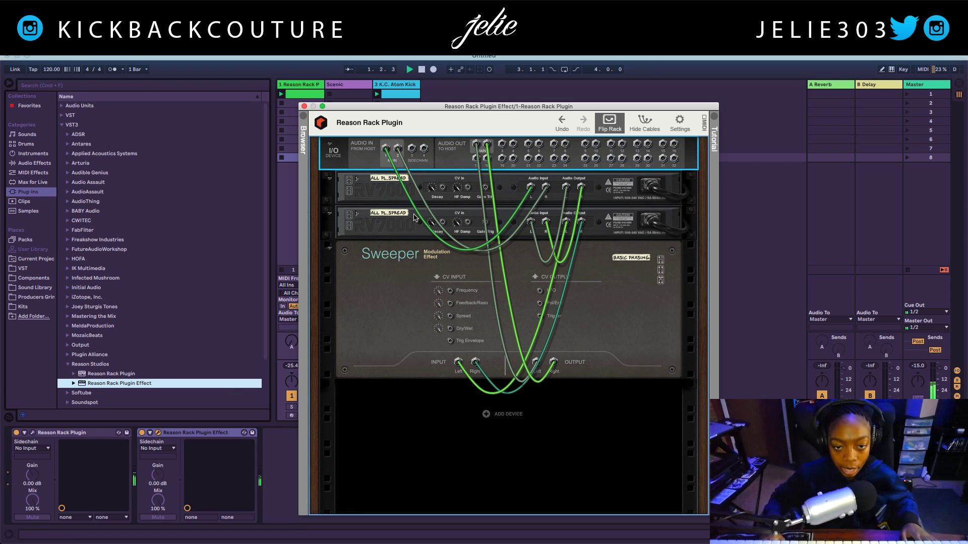
pyautogui.click(385, 174)
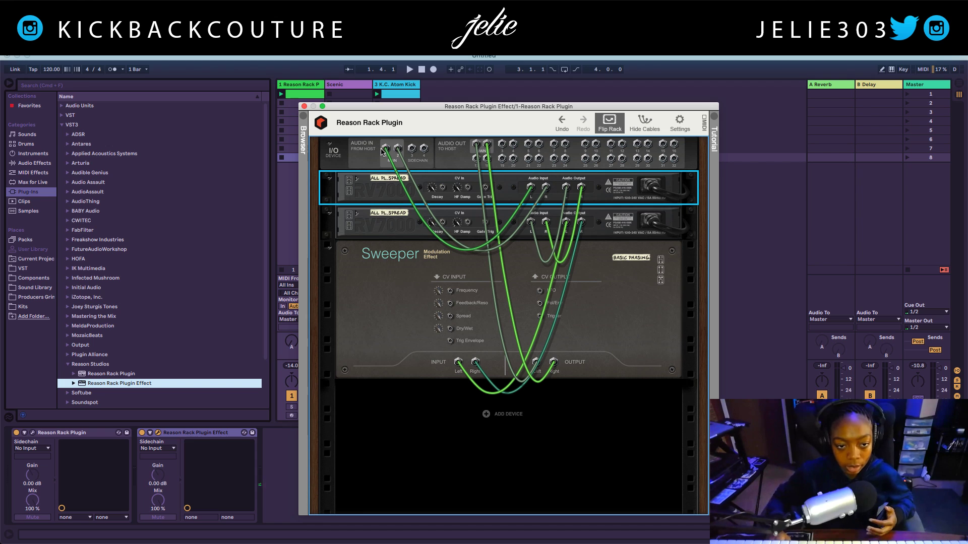
pyautogui.moveTo(385, 149); pyautogui.dragTo(397, 154)
pyautogui.rightClick(408, 187)
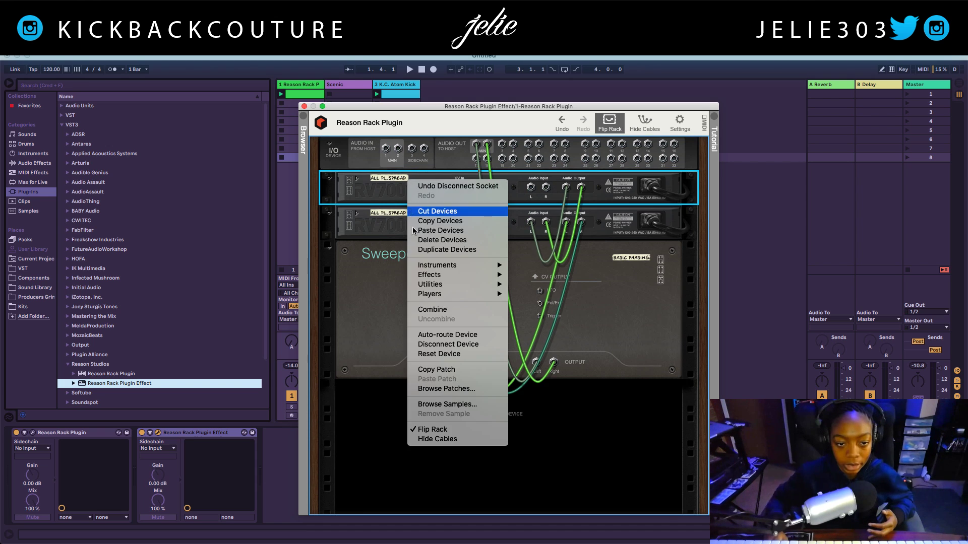
# Disconnect all cables from the first RV7000, the second RV7000 and the Sweeper.
pyautogui.click(447, 345)
pyautogui.rightClick(404, 227)
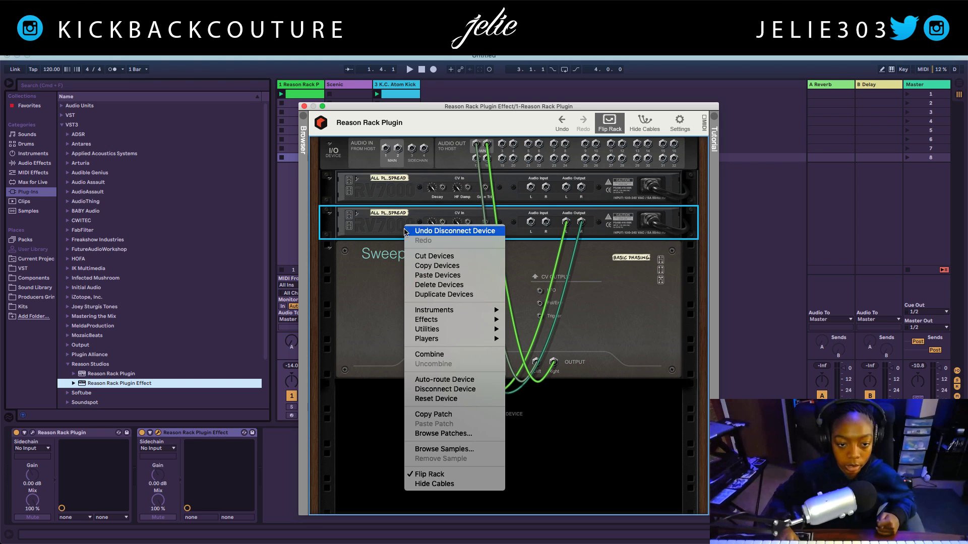
pyautogui.click(455, 389)
pyautogui.rightClick(385, 282)
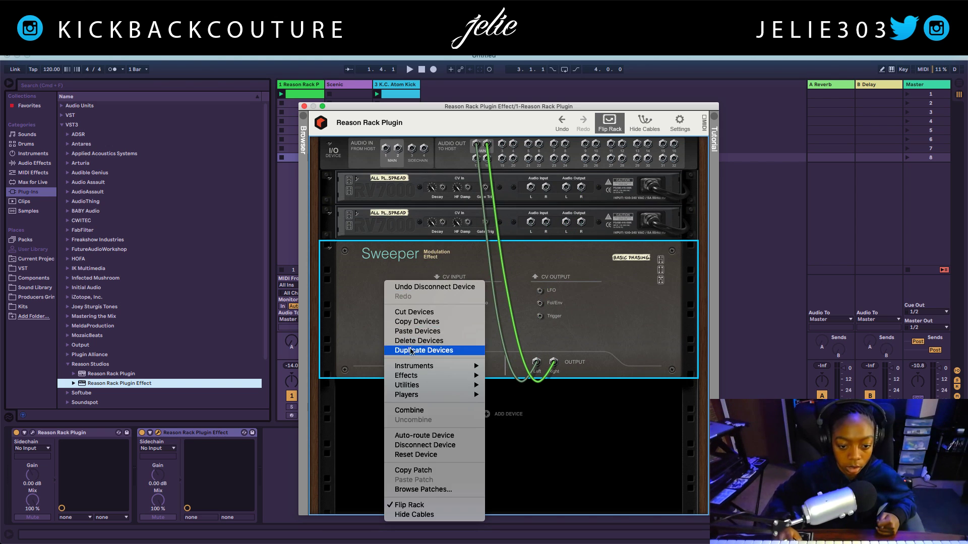
pyautogui.click(423, 445)
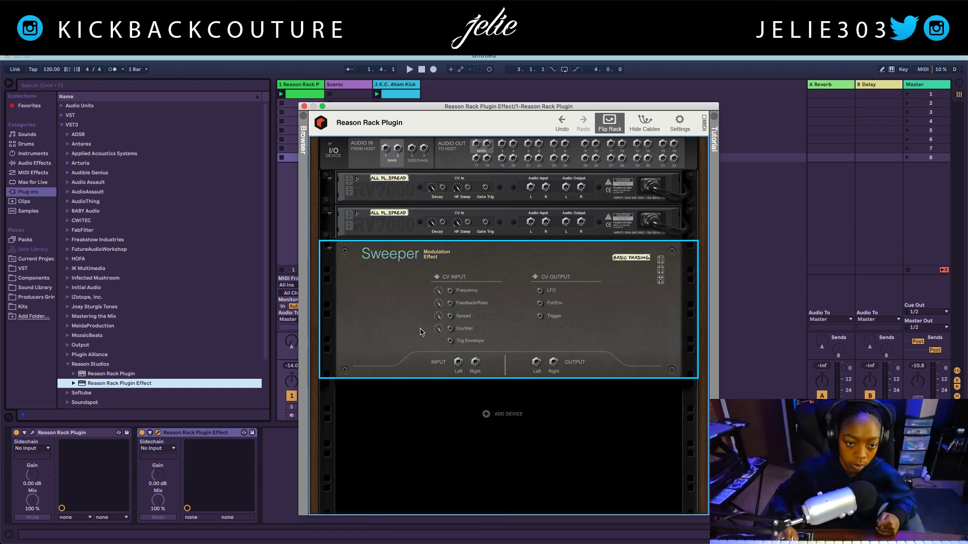
# Cable the host Audio In 1/2 into the first RV7000 and its outputs to Audio Out Main.
pyautogui.click(388, 185)
pyautogui.click(369, 149)
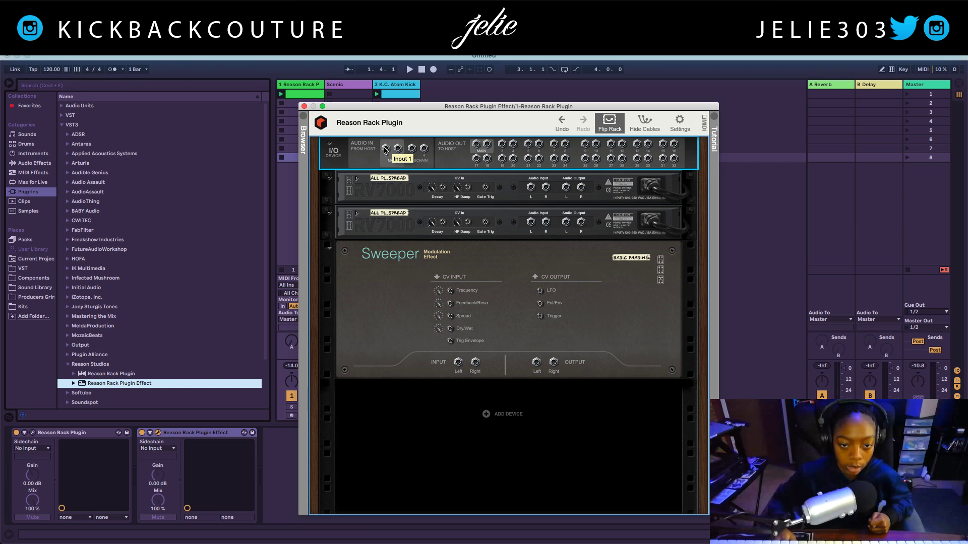
pyautogui.moveTo(501, 144); pyautogui.dragTo(539, 191)
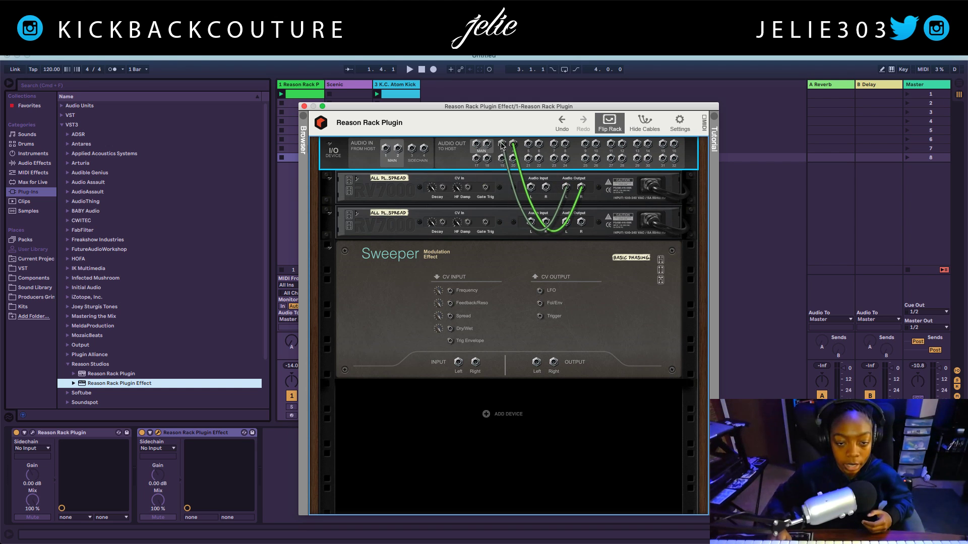
pyautogui.press('l')
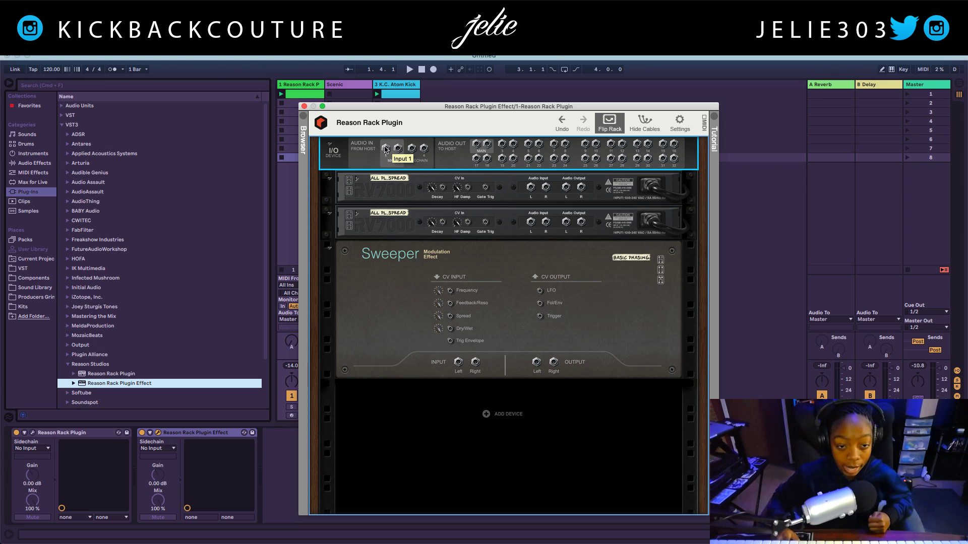
pyautogui.moveTo(386, 148); pyautogui.dragTo(533, 191)
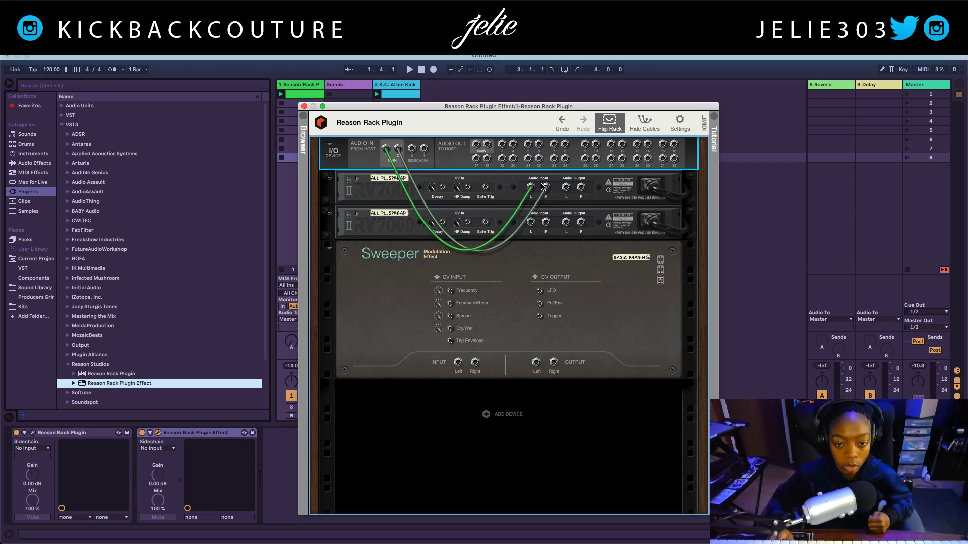
pyautogui.click(543, 187)
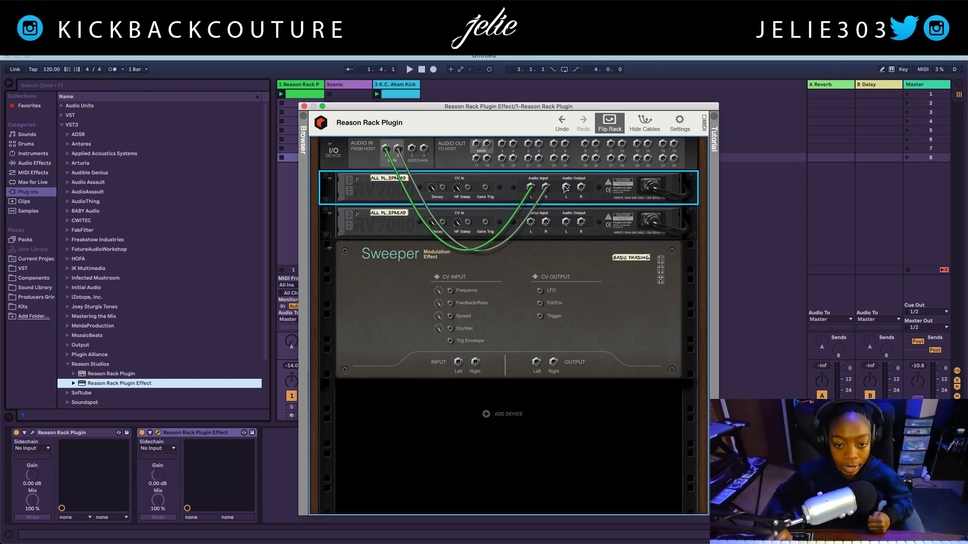
pyautogui.click(604, 126)
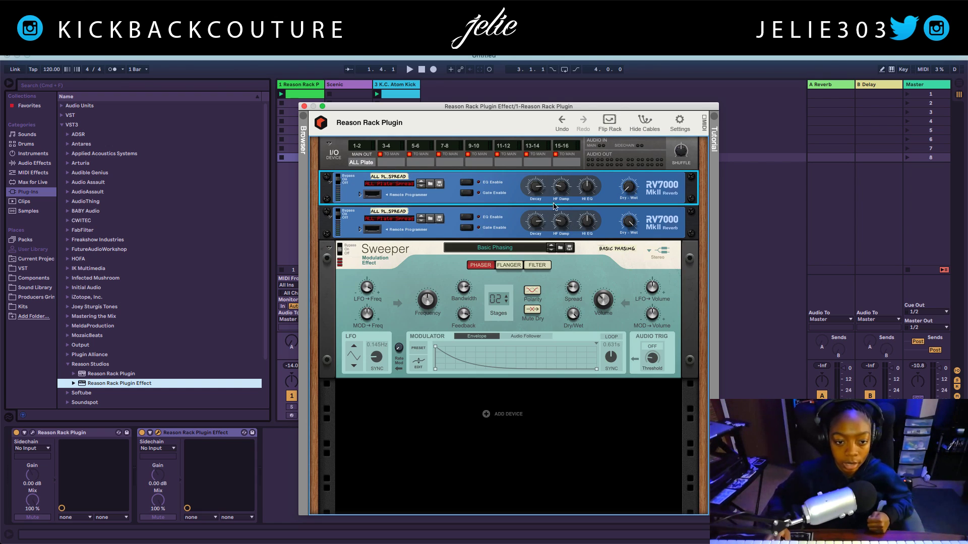
# With playback running, rename the first RV7000 patch to 'Dummy' and flip back to the cabling.
pyautogui.press('space')
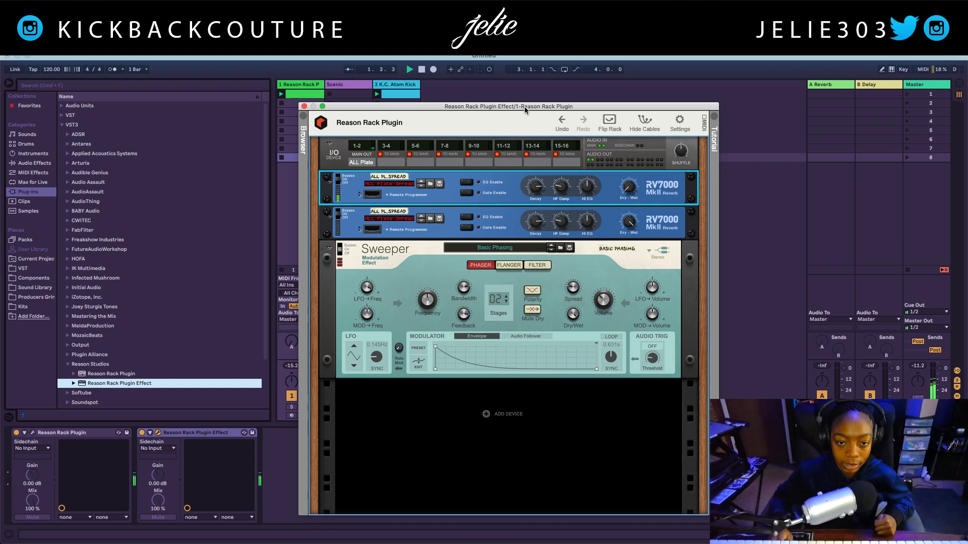
pyautogui.moveTo(525, 107); pyautogui.dragTo(541, 106)
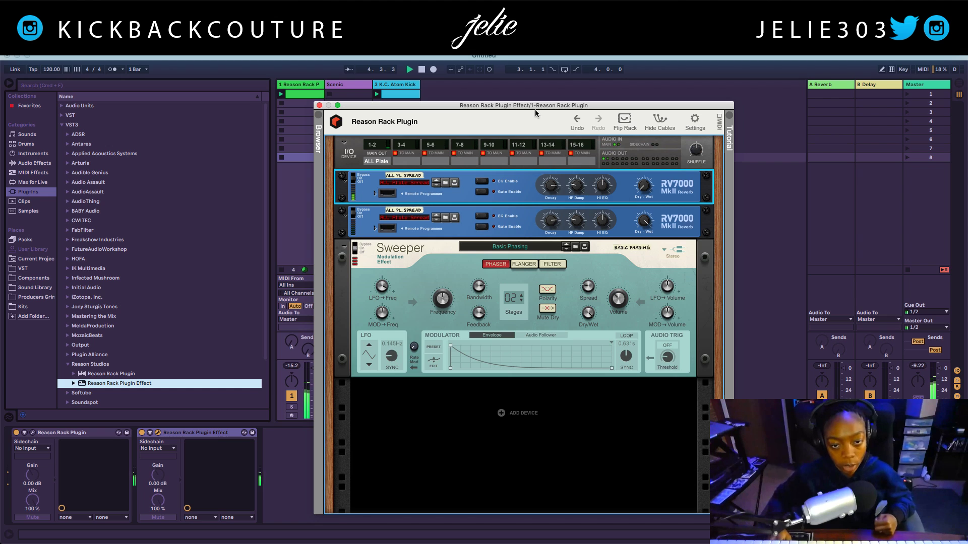
pyautogui.doubleClick(402, 177)
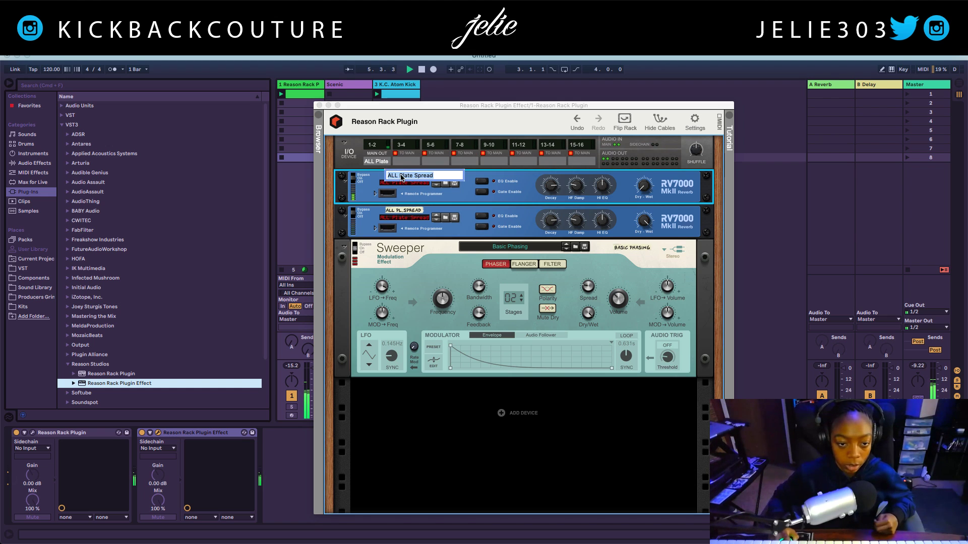
pyautogui.write('Dummy')
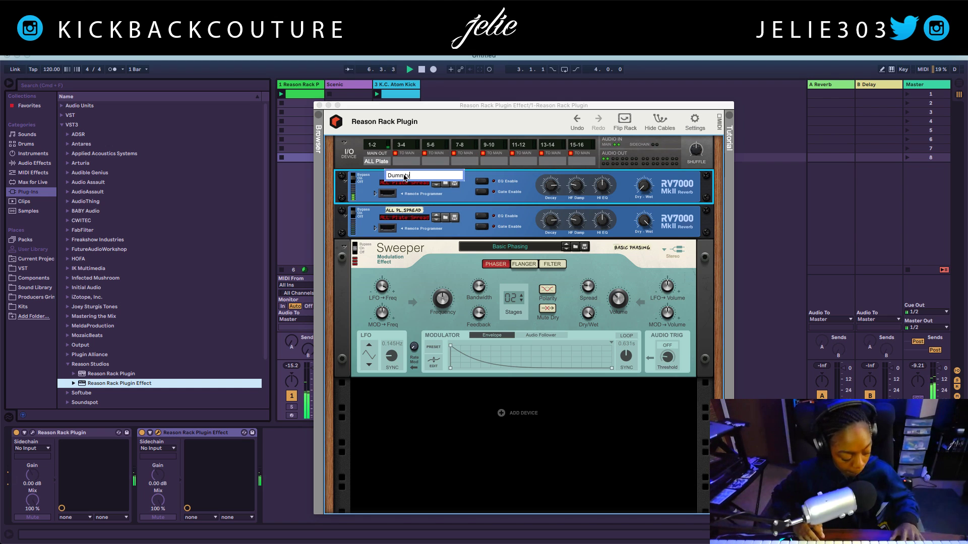
pyautogui.press('Return')
pyautogui.doubleClick(410, 176)
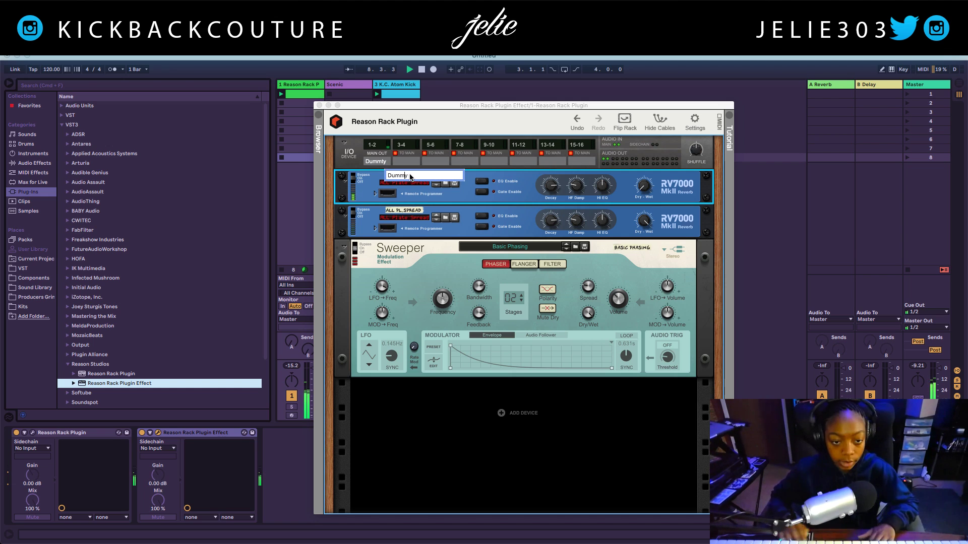
pyautogui.press('Return')
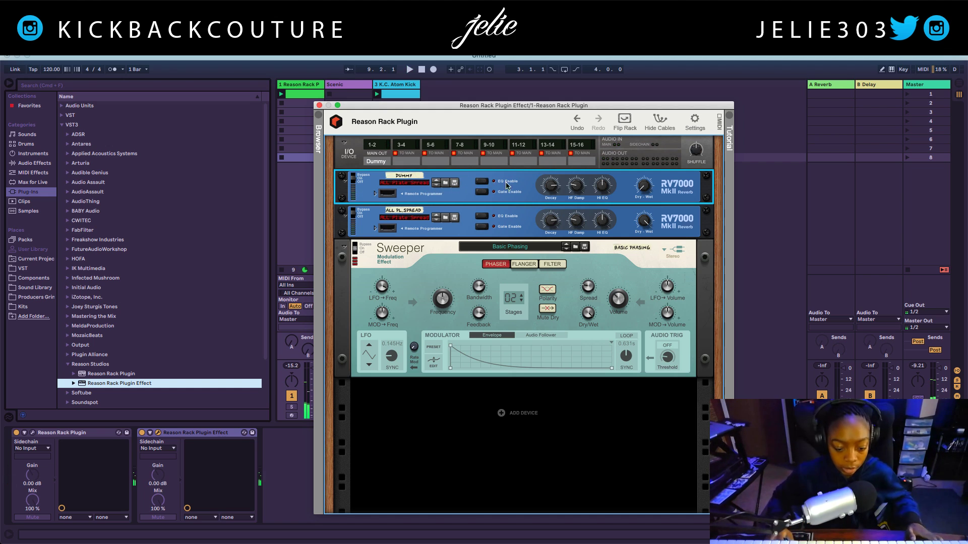
pyautogui.click(625, 122)
# Add a Spider Audio Merger & Splitter from Utilities > Built-in Devices below the Sweeper.
pyautogui.click(628, 213)
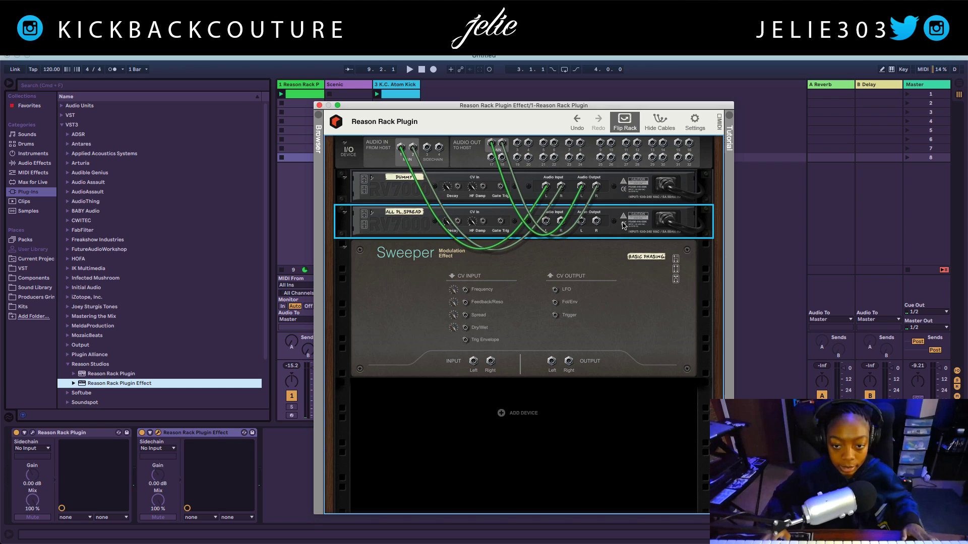
pyautogui.rightClick(526, 402)
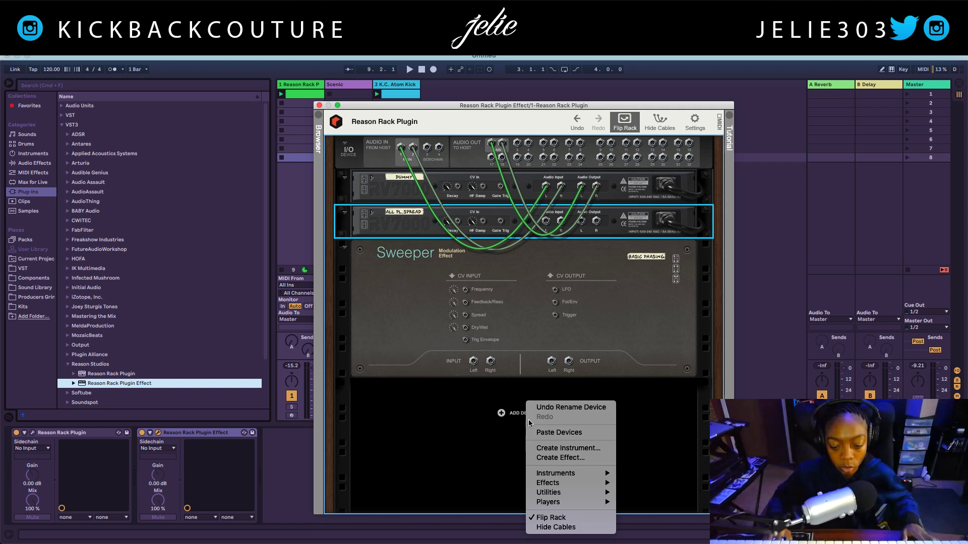
pyautogui.moveTo(548, 474)
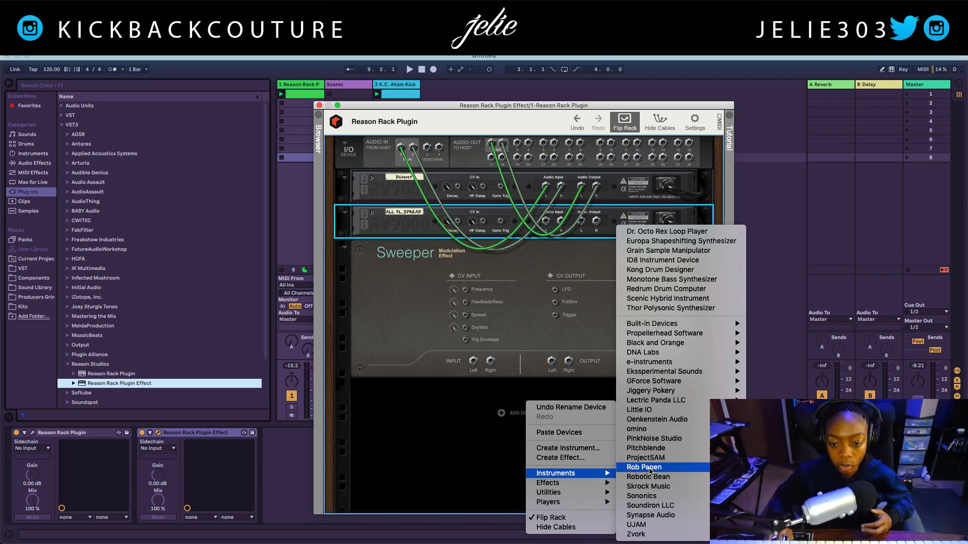
pyautogui.moveTo(638, 323)
pyautogui.moveTo(572, 493)
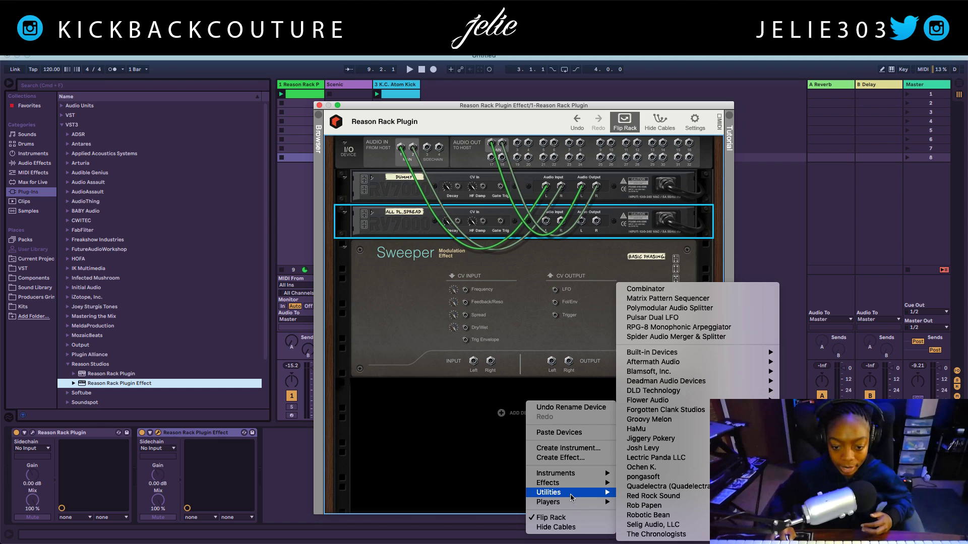
pyautogui.moveTo(634, 375)
pyautogui.moveTo(643, 353)
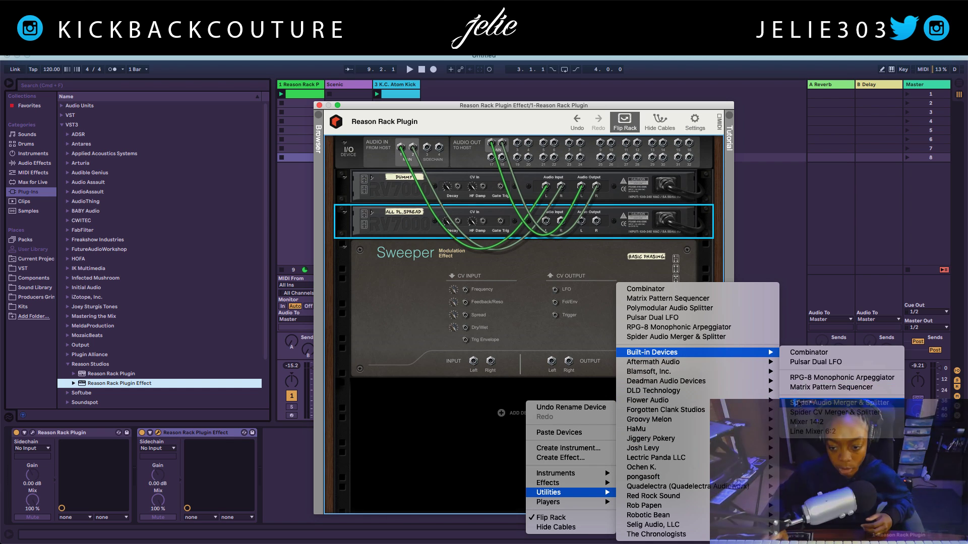
pyautogui.click(798, 403)
# Add a Polymodular Audio Merger to the rack, then remove it again.
pyautogui.rightClick(535, 447)
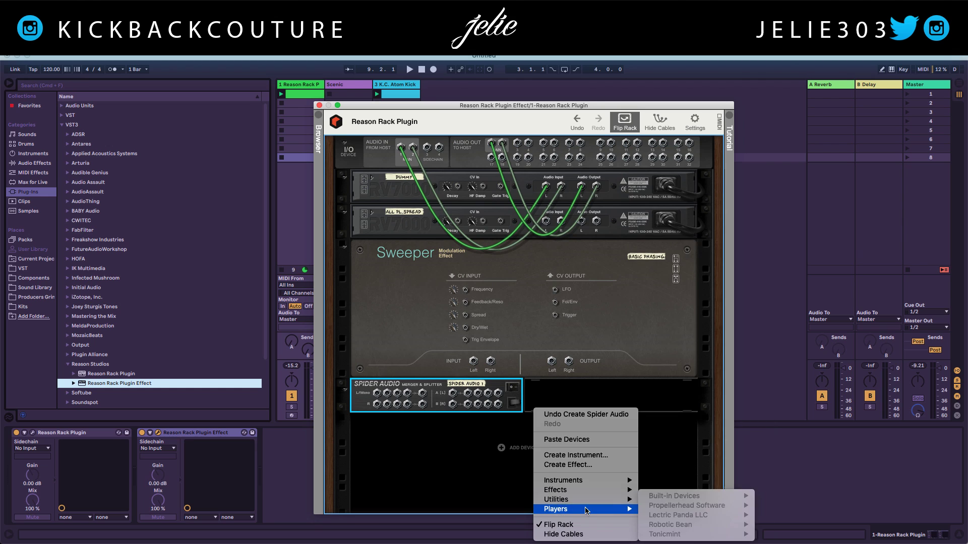
pyautogui.moveTo(579, 483)
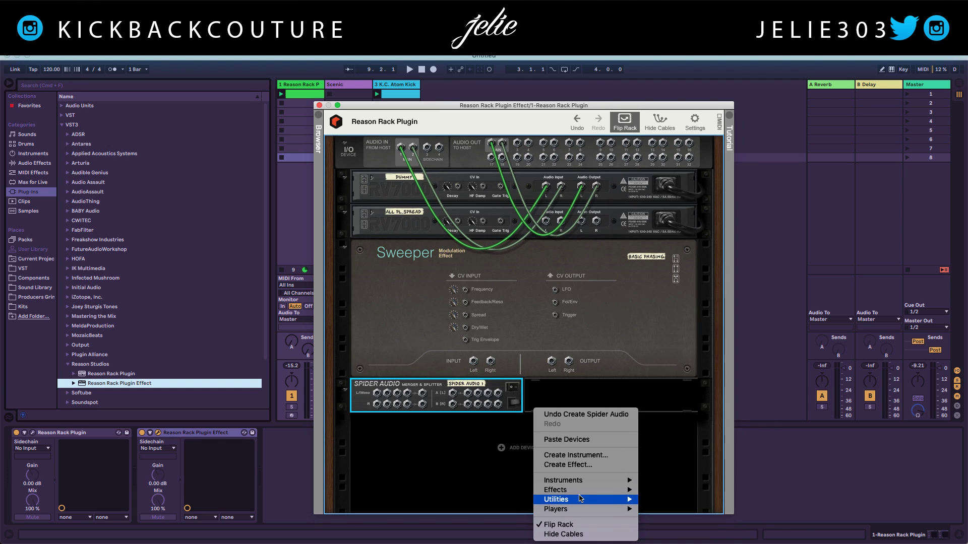
pyautogui.moveTo(580, 500)
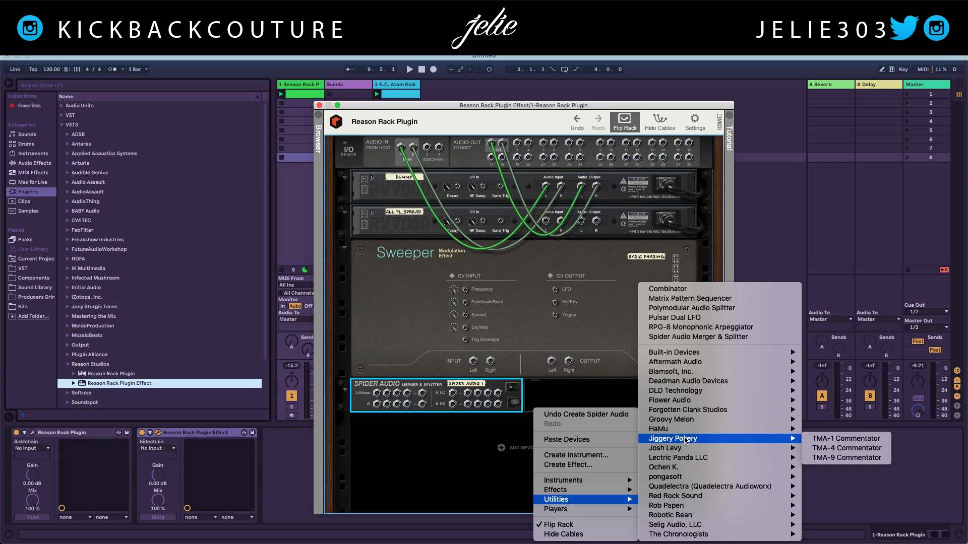
pyautogui.moveTo(693, 373)
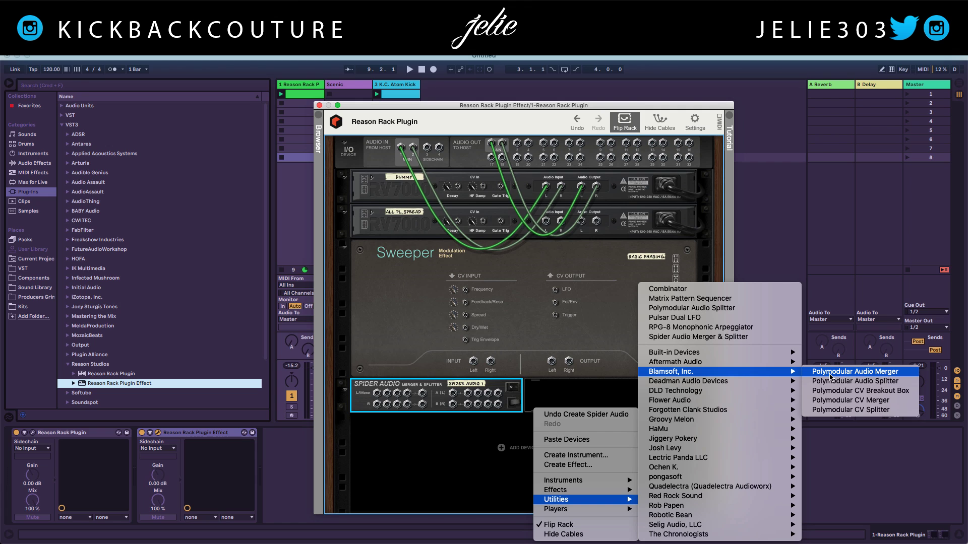
pyautogui.click(861, 376)
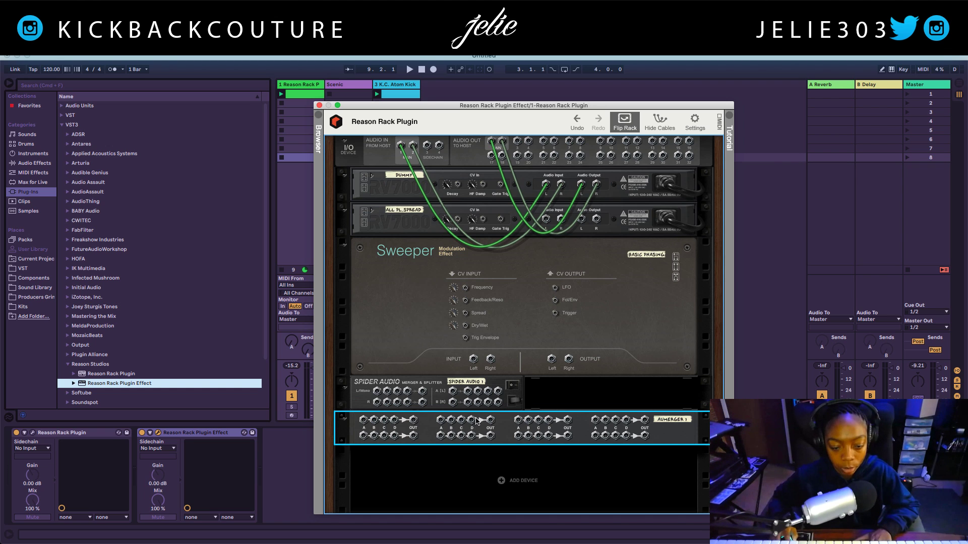
pyautogui.rightClick(356, 425)
pyautogui.click(387, 351)
pyautogui.click(359, 403)
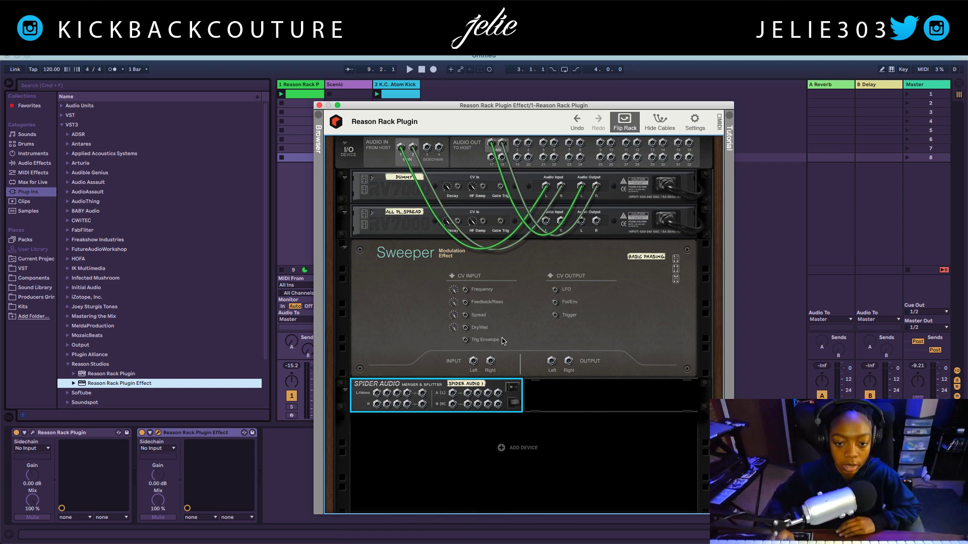
# Patch the host audio input into Spider Audio and its split outputs into Dummy, second RV7000 and Sweeper.
pyautogui.moveTo(489, 147); pyautogui.dragTo(566, 184)
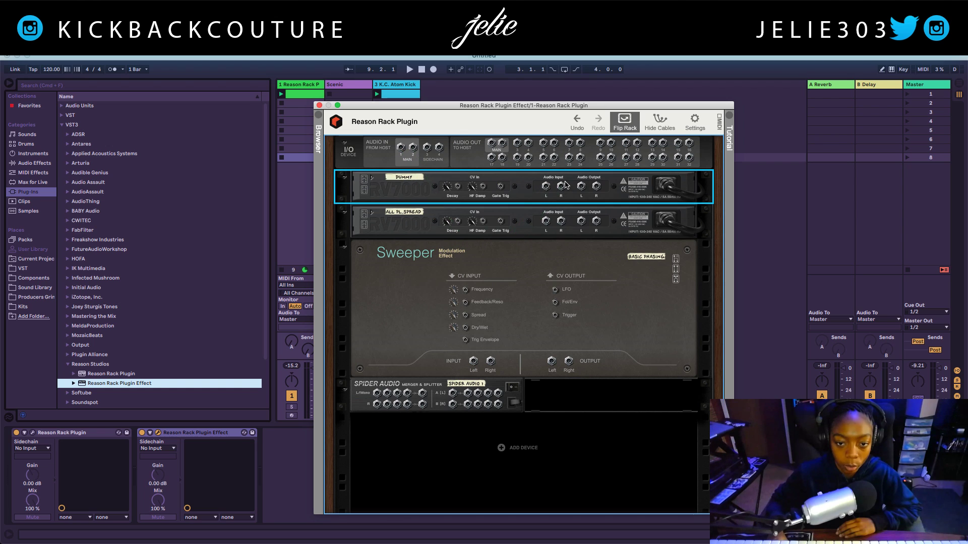
pyautogui.moveTo(401, 148); pyautogui.dragTo(452, 404)
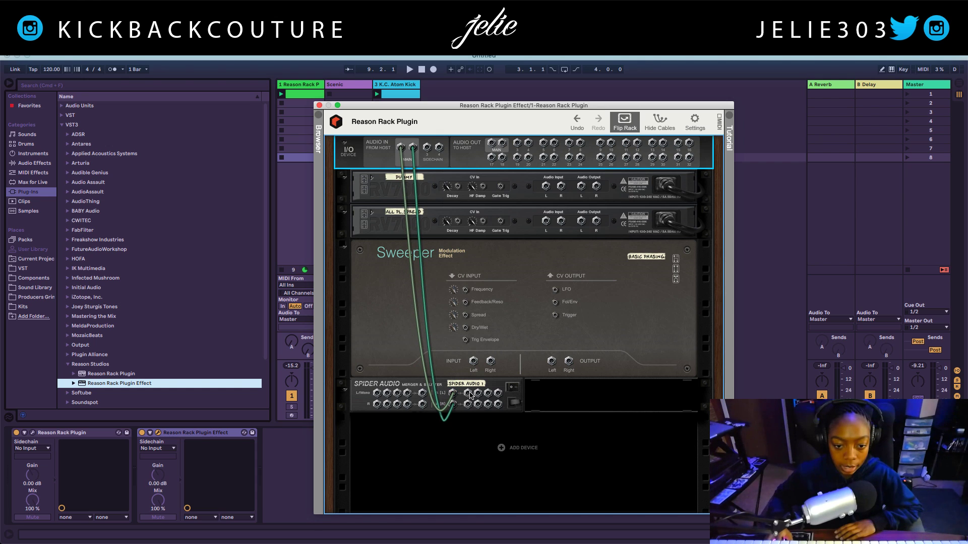
pyautogui.moveTo(468, 395); pyautogui.dragTo(548, 188)
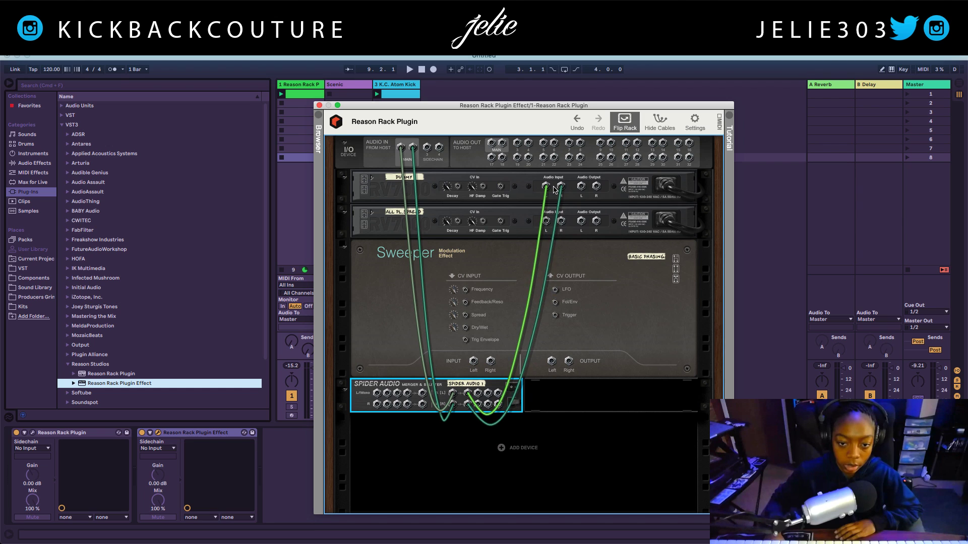
pyautogui.moveTo(477, 398); pyautogui.dragTo(546, 221)
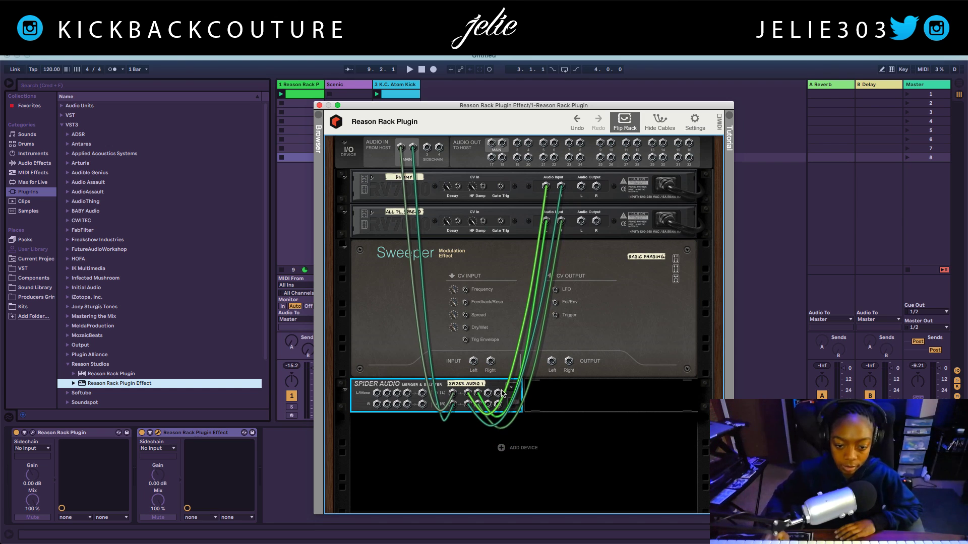
pyautogui.moveTo(489, 396); pyautogui.dragTo(473, 362)
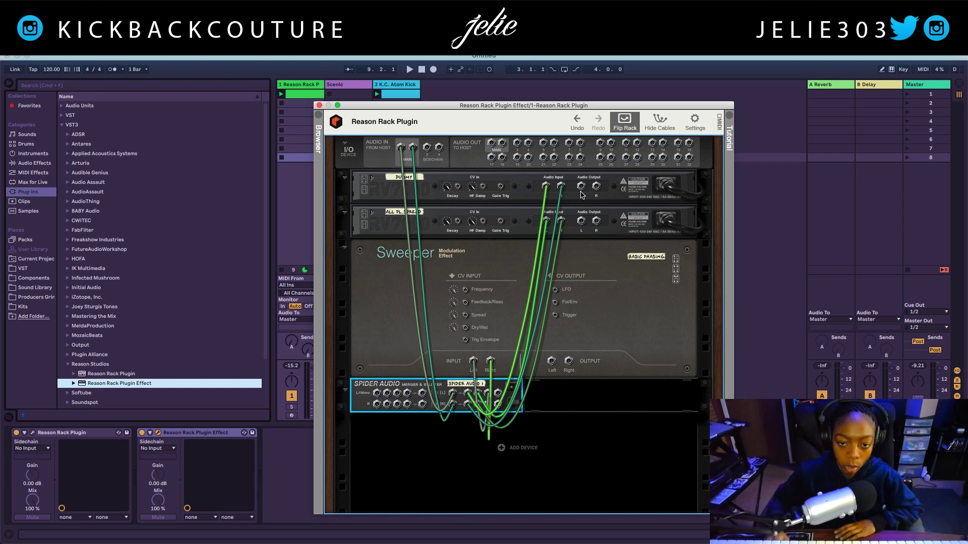
# Cable the Dummy, second RV7000 and Sweeper outputs to their own host output pairs.
pyautogui.moveTo(582, 188); pyautogui.dragTo(493, 145)
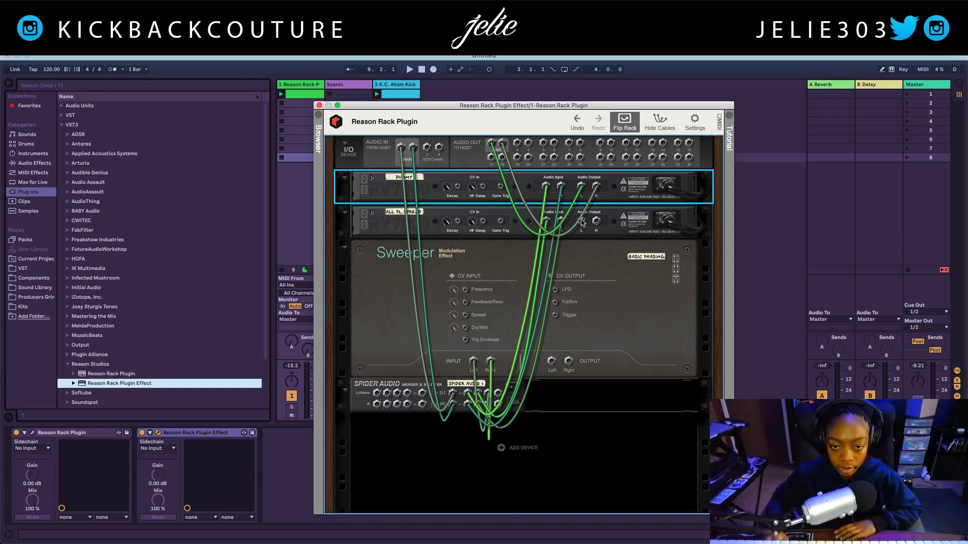
pyautogui.moveTo(582, 222); pyautogui.dragTo(516, 143)
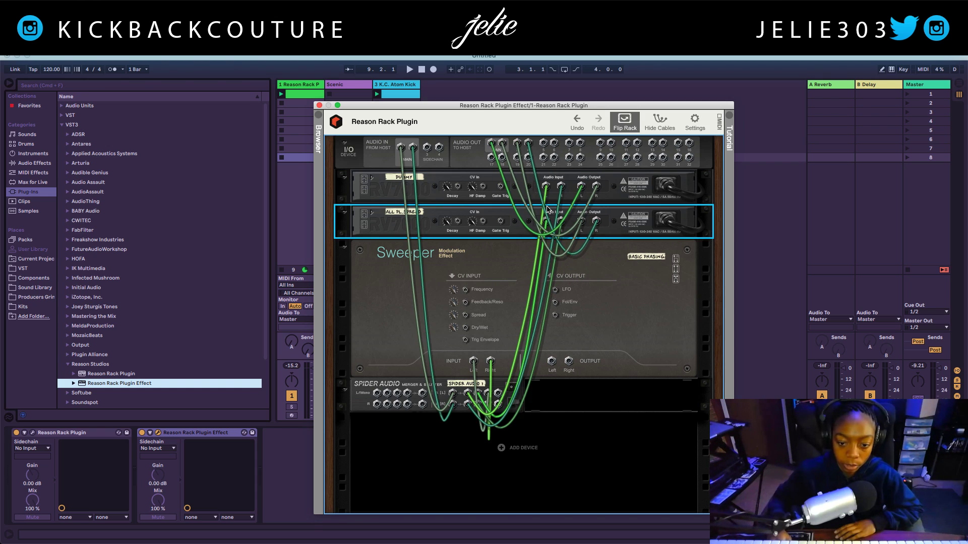
pyautogui.moveTo(552, 361); pyautogui.dragTo(546, 146)
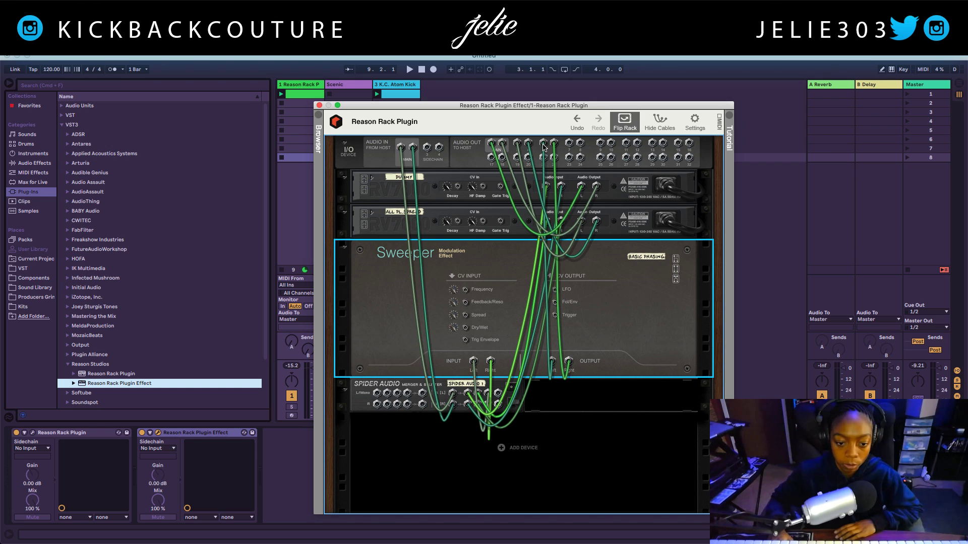
pyautogui.click(620, 123)
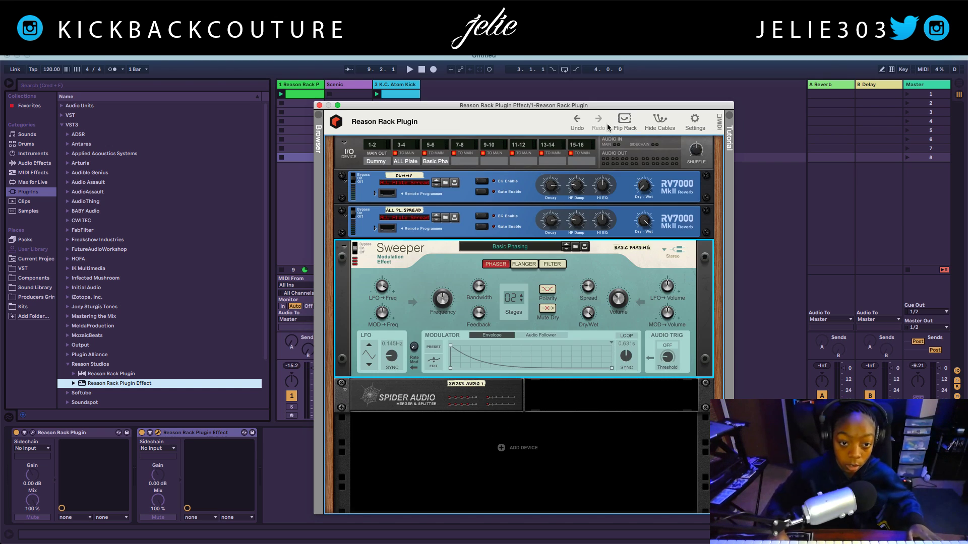
pyautogui.press('space')
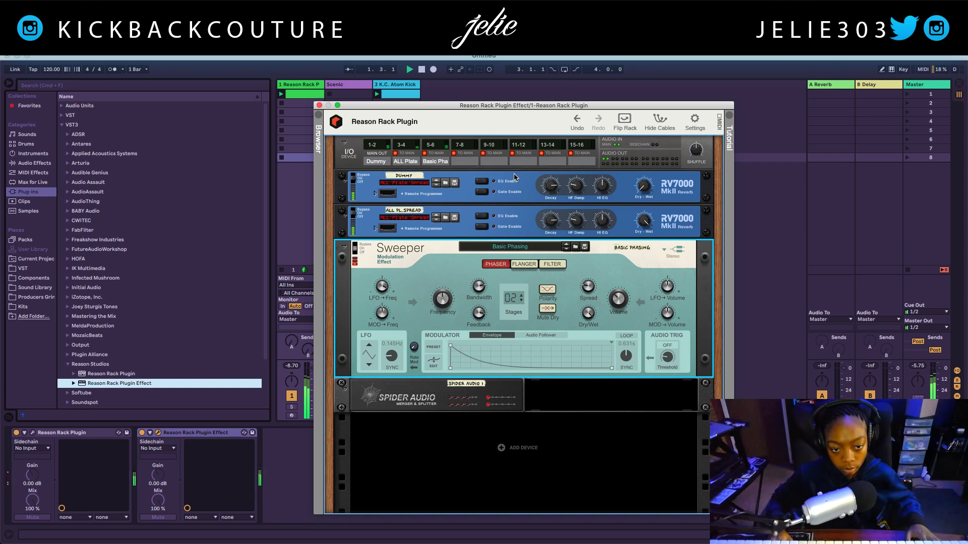
pyautogui.press('space')
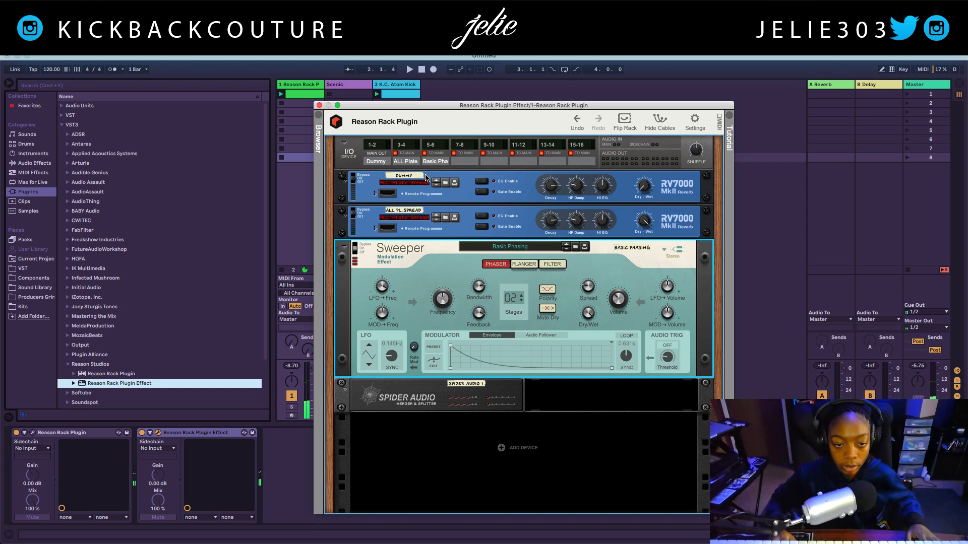
pyautogui.click(396, 154)
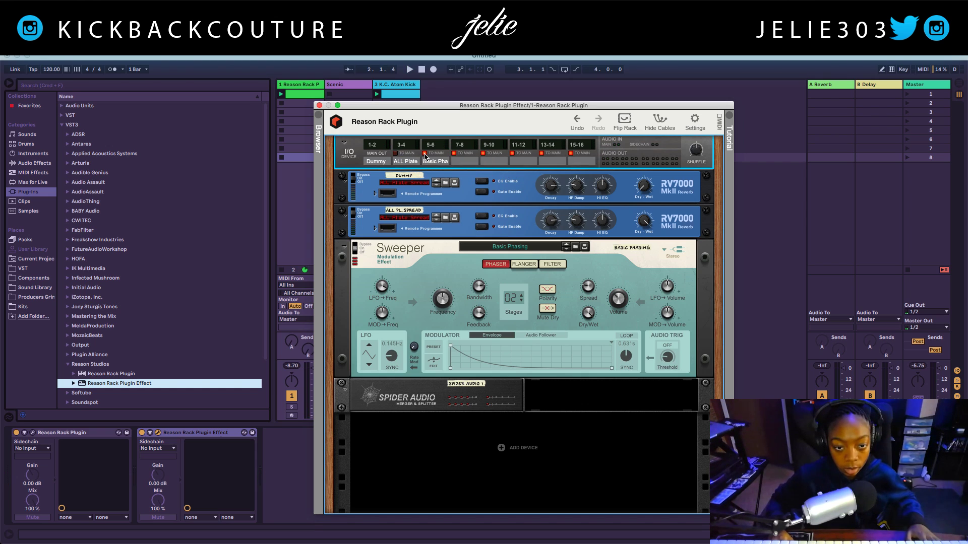
pyautogui.press('space')
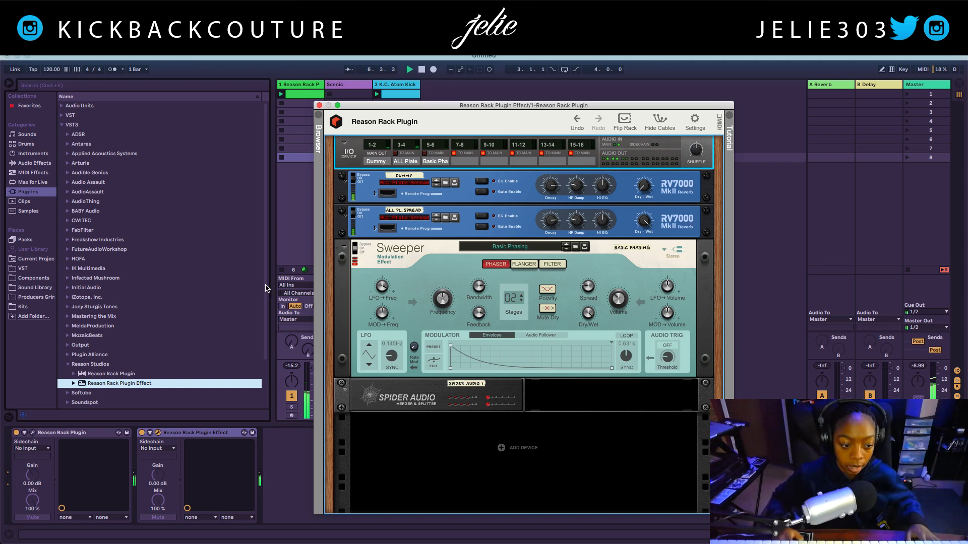
# Close the rack window, stop playback and insert two new audio tracks.
pyautogui.click(319, 105)
pyautogui.press('space')
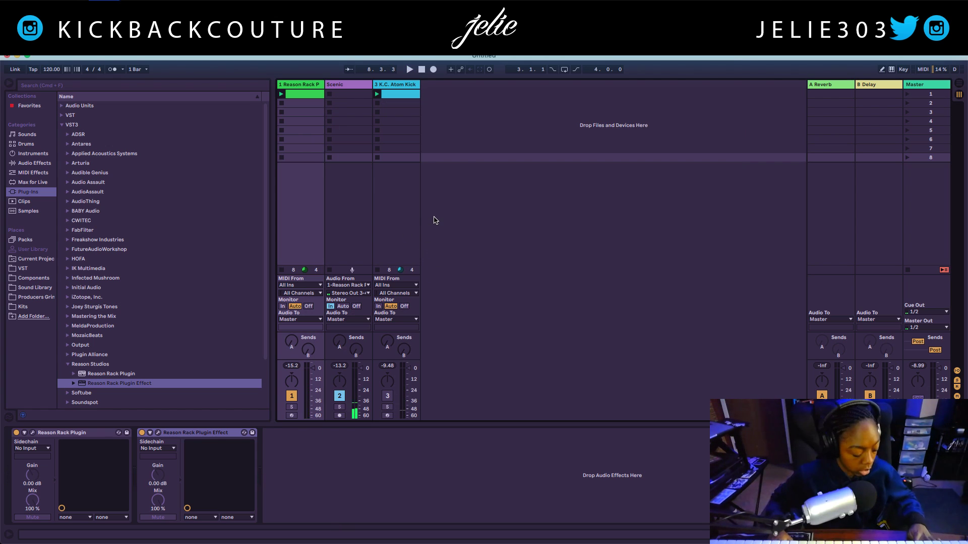
pyautogui.press('super+t')
pyautogui.press('super+t')
# Feed 2 Audio from Reason Rack Plugin Stereo Out 3-4 and 3 Audio from Stereo Out 5-6.
pyautogui.click(353, 85)
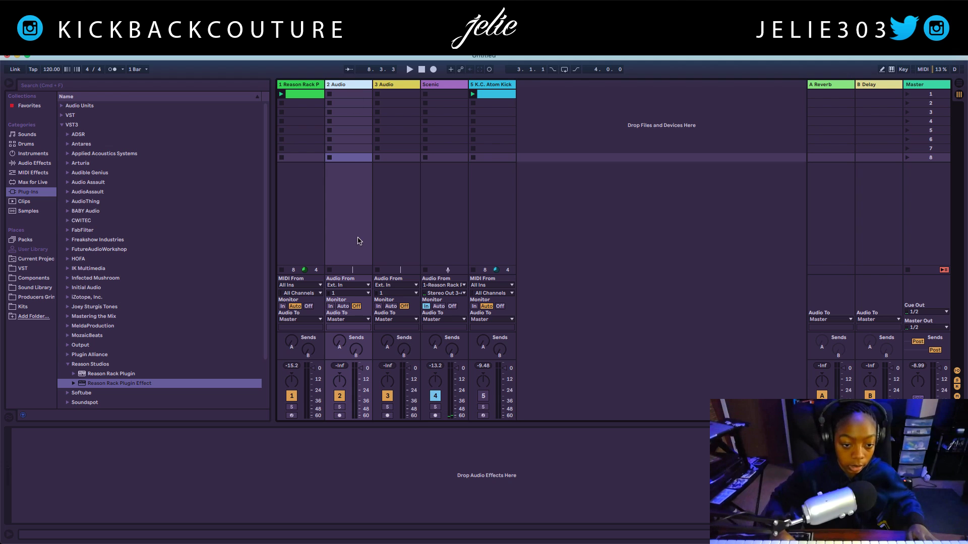
pyautogui.click(351, 286)
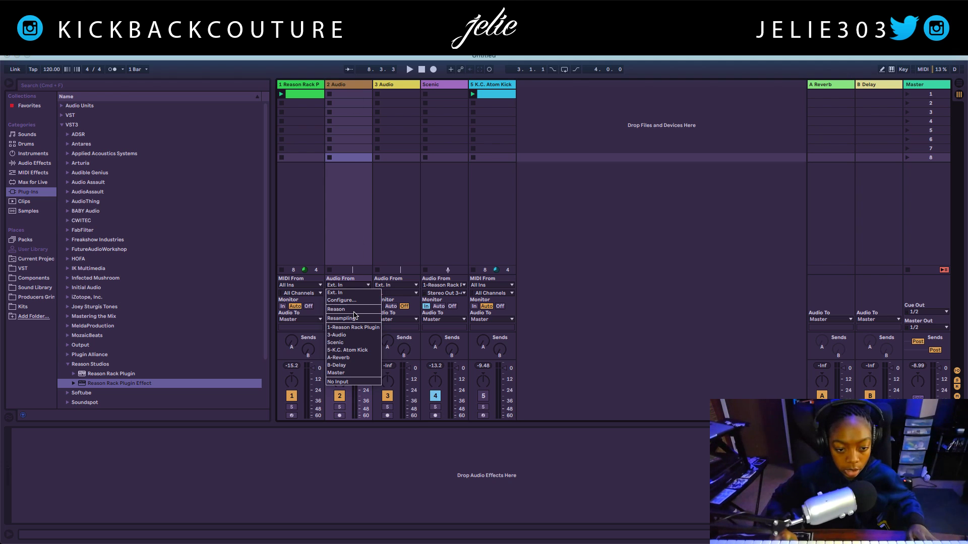
pyautogui.click(359, 328)
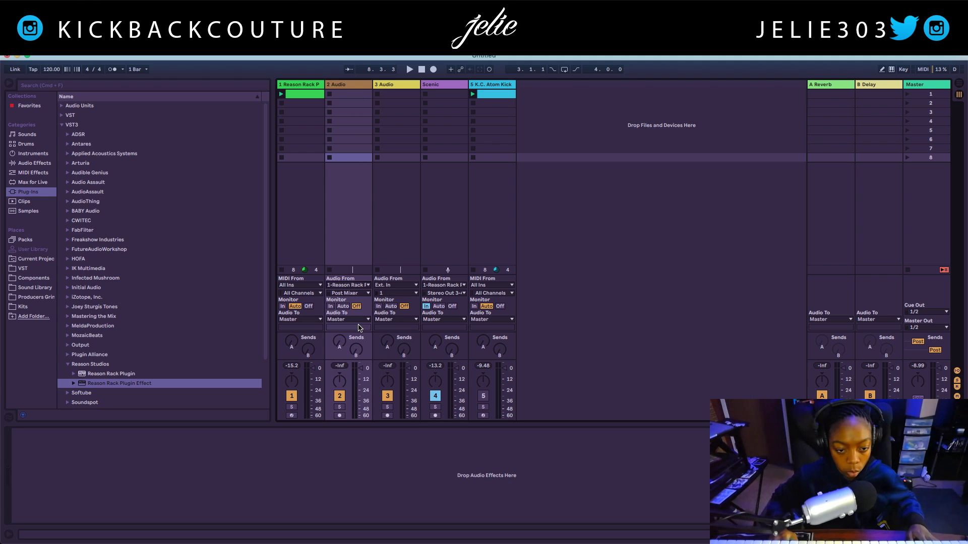
pyautogui.click(352, 294)
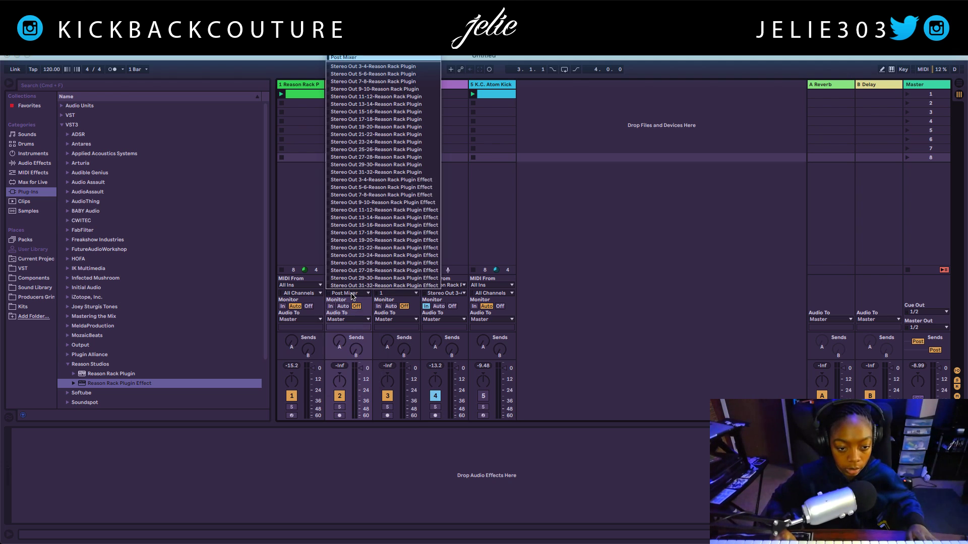
pyautogui.click(375, 180)
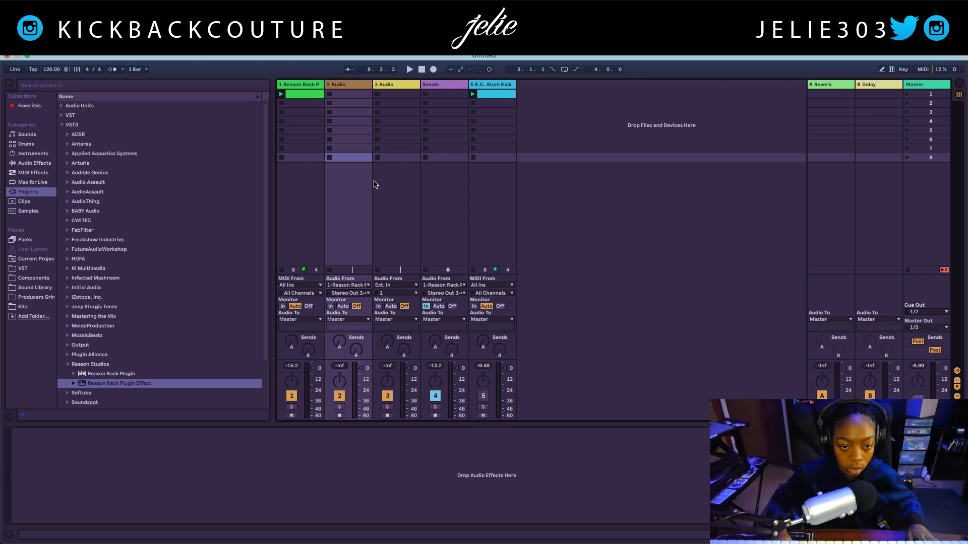
pyautogui.click(392, 89)
pyautogui.click(397, 285)
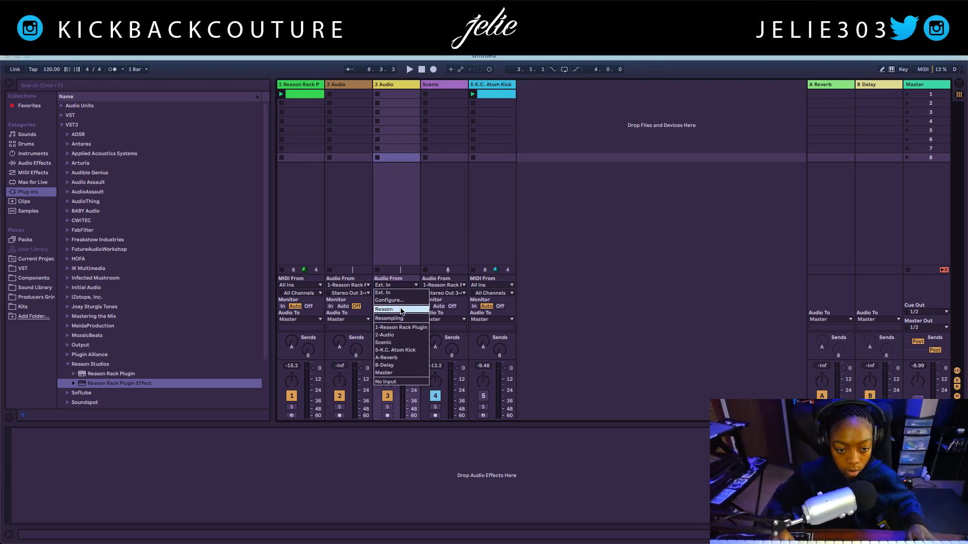
pyautogui.click(403, 327)
pyautogui.click(402, 294)
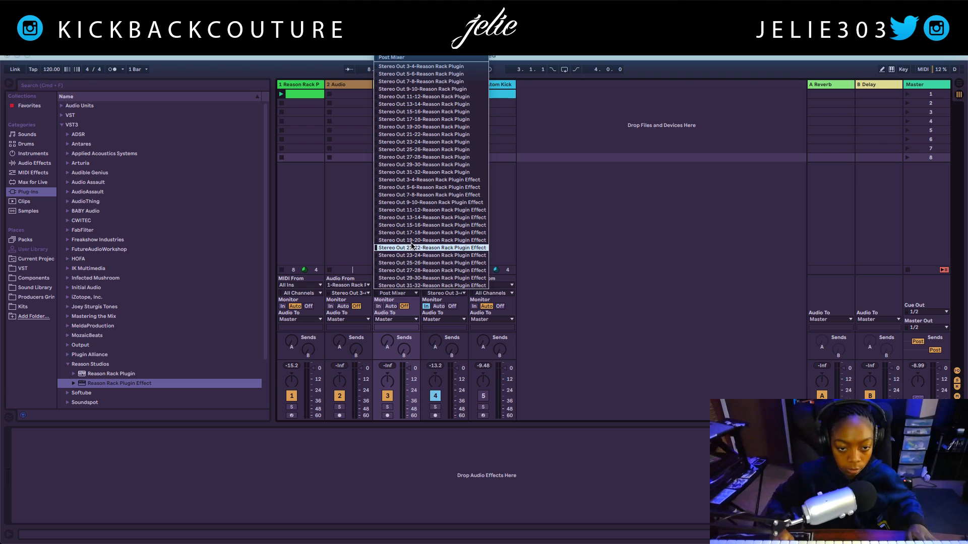
pyautogui.click(417, 187)
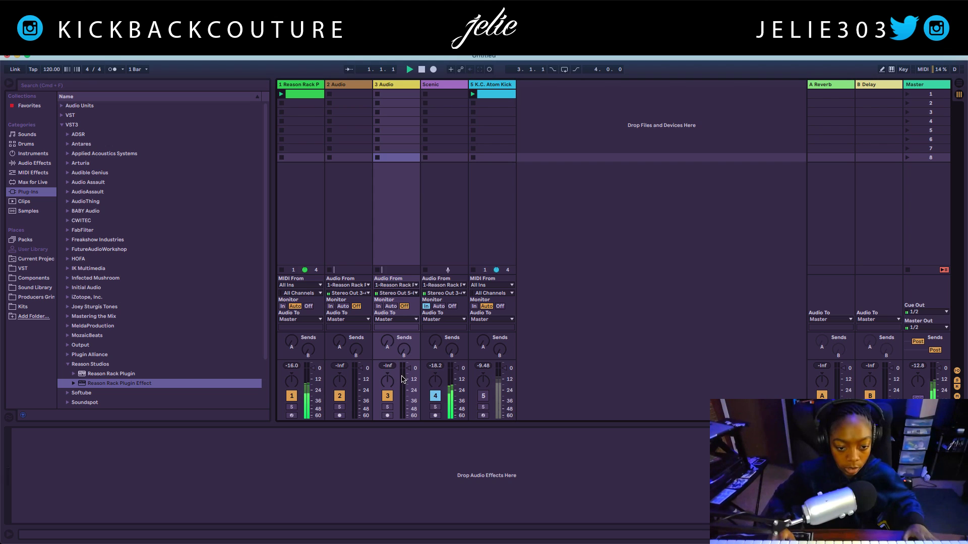
# Set Monitor to In on 2 Audio and 3 Audio, solo each to check, then unsolo.
pyautogui.click(330, 306)
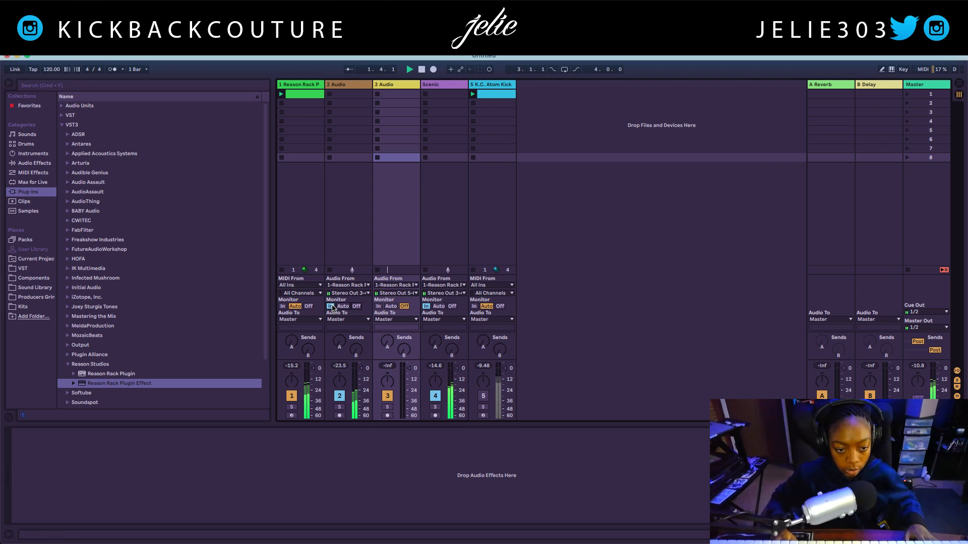
pyautogui.click(379, 306)
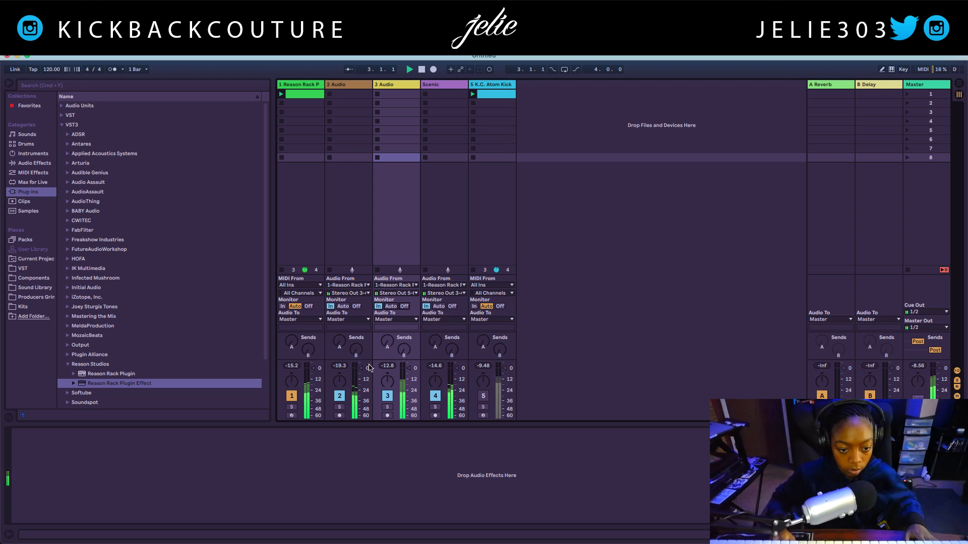
pyautogui.click(341, 407)
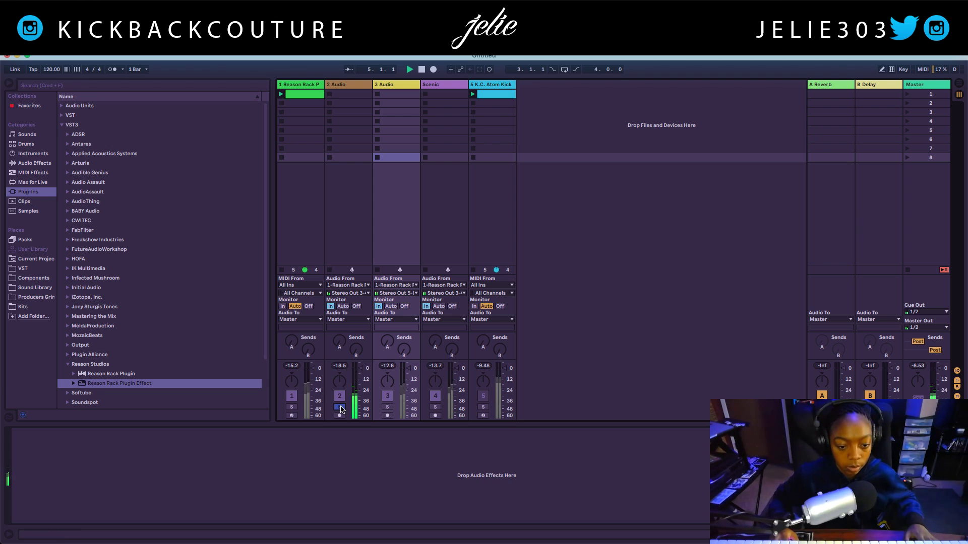
pyautogui.click(388, 408)
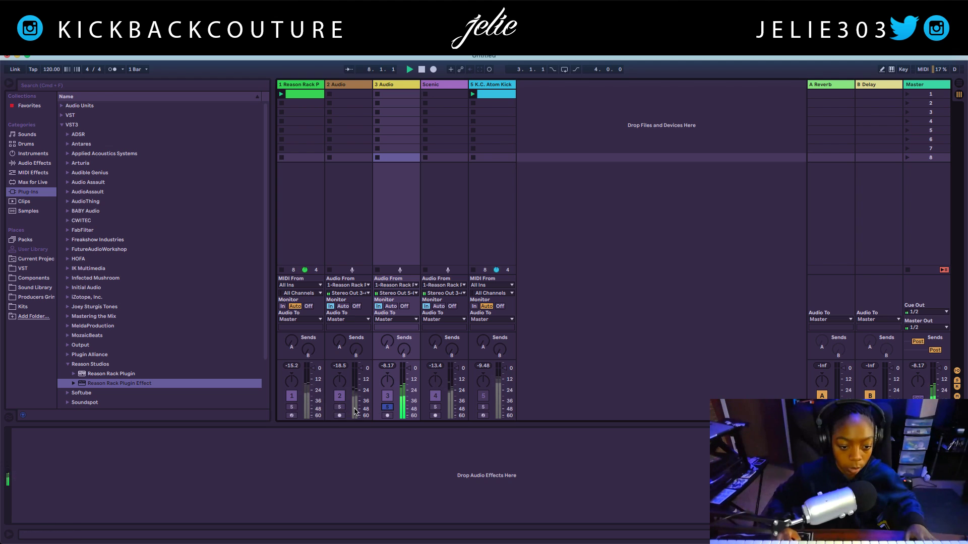
pyautogui.click(386, 409)
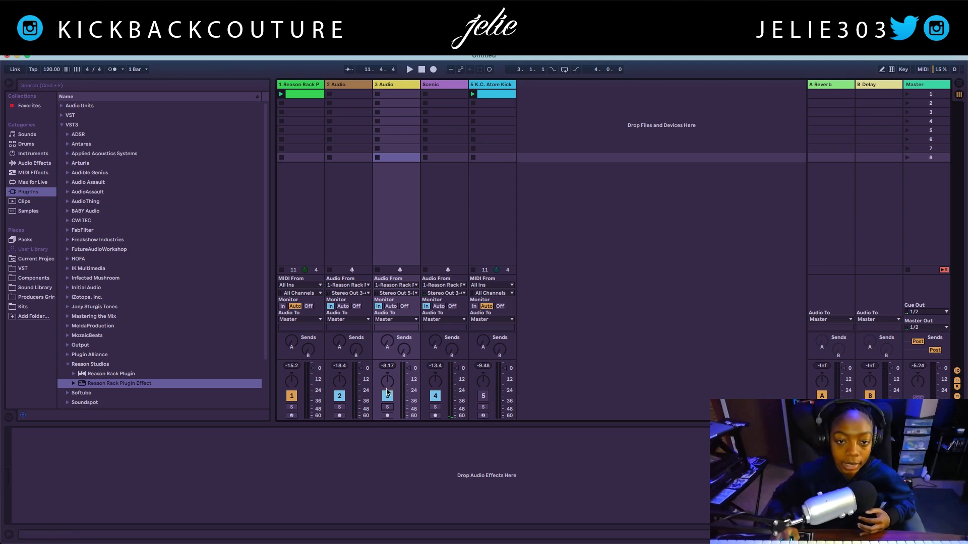
# Re-activate the K.C. Atom Kick track, audition it, and duplicate it as 6 K.C. Atom Kick.
pyautogui.click(501, 86)
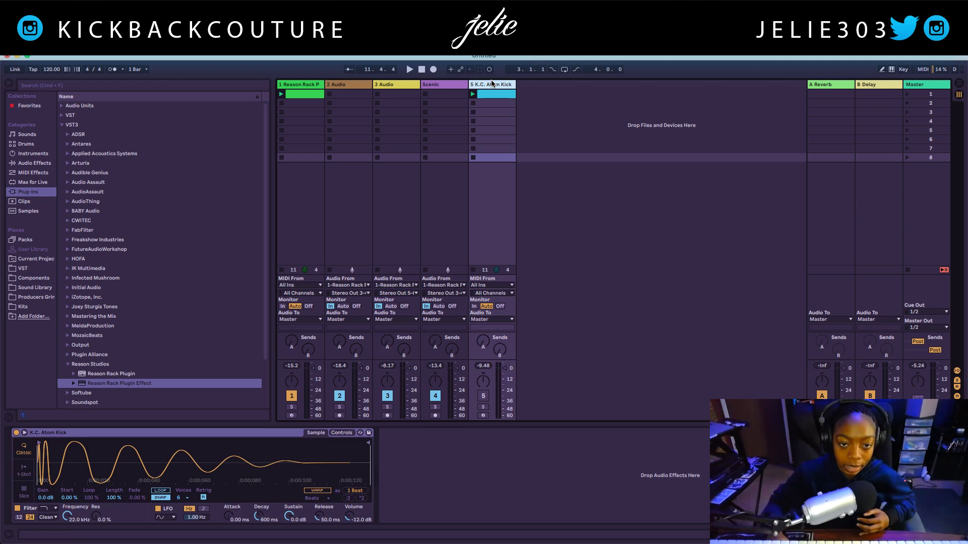
pyautogui.click(484, 396)
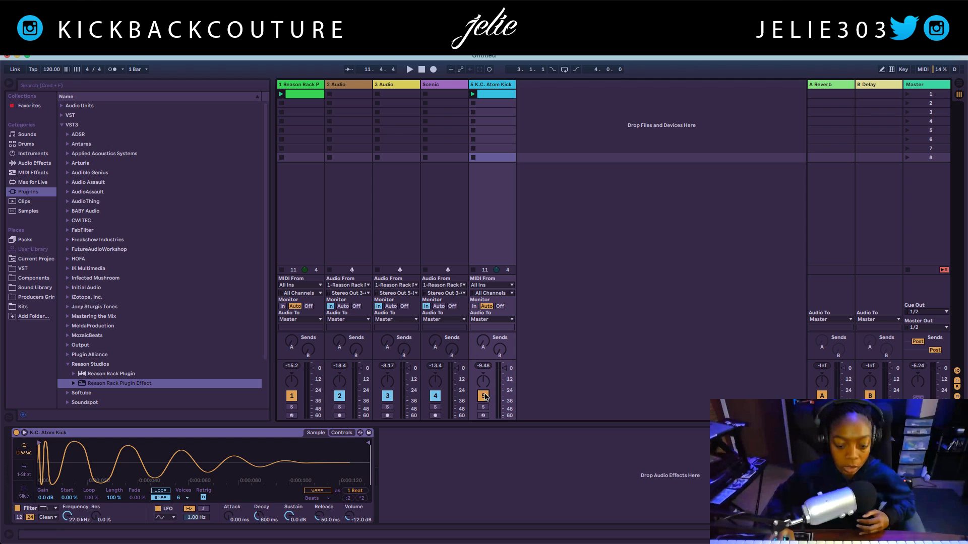
pyautogui.press('space')
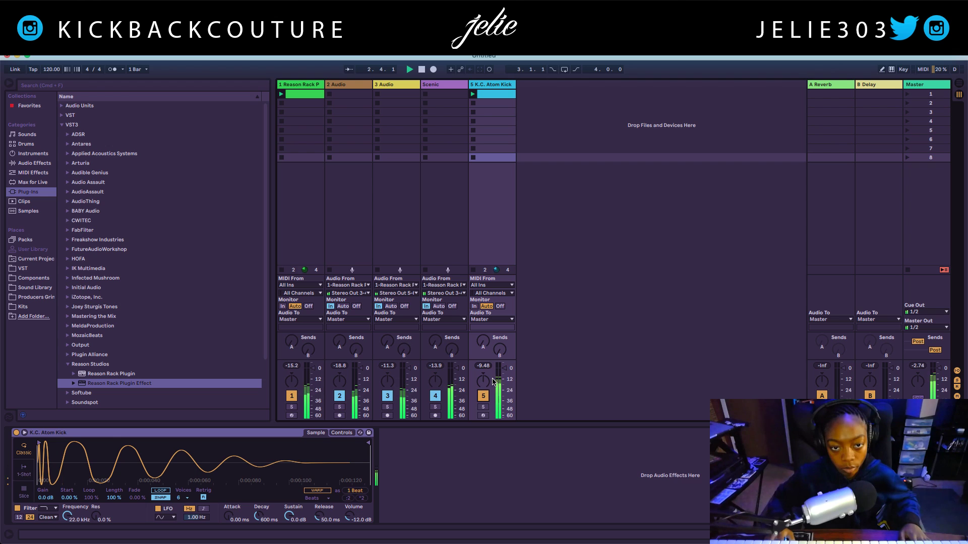
pyautogui.press('space')
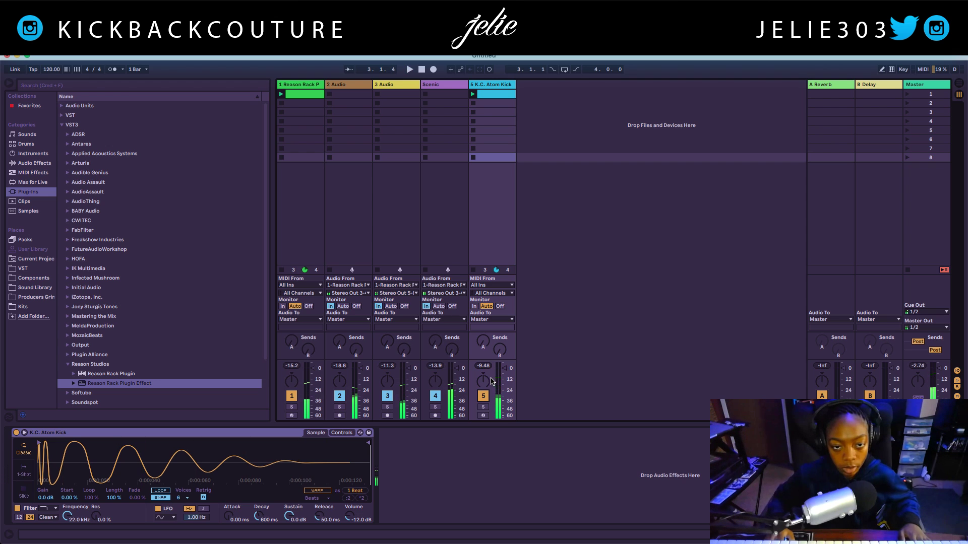
pyautogui.click(487, 86)
pyautogui.press('super+d')
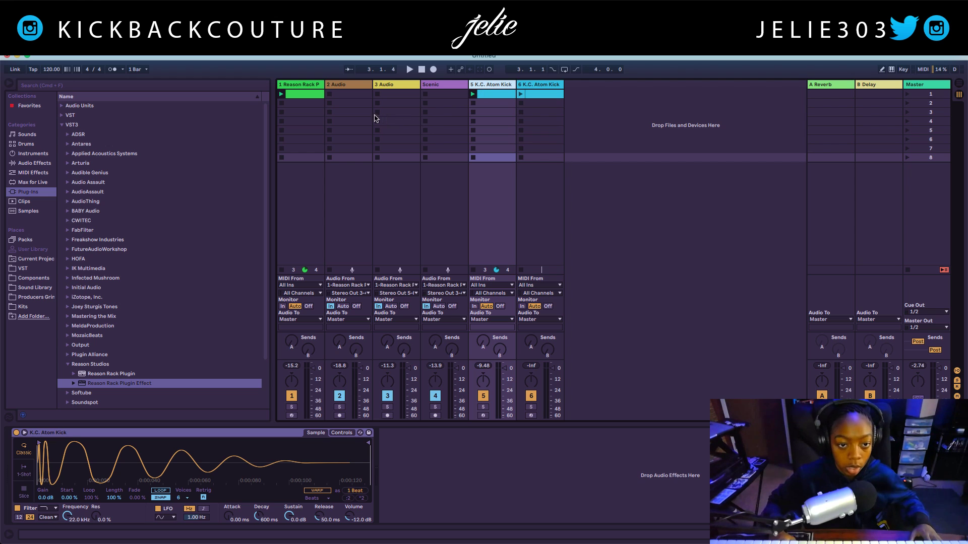
# Open the Reason Rack Plugin Effect window and flip the rack to show its cabling.
pyautogui.click(307, 87)
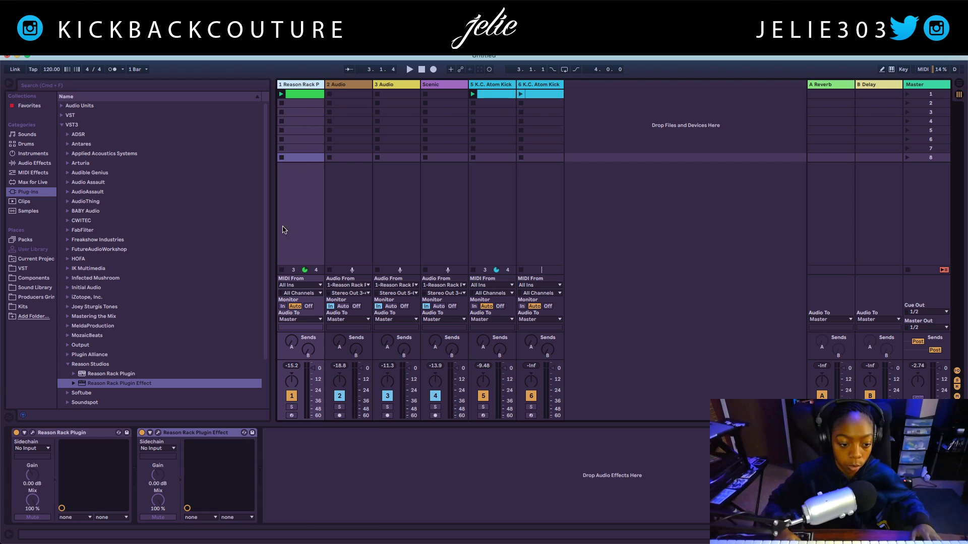
pyautogui.click(160, 433)
pyautogui.click(438, 452)
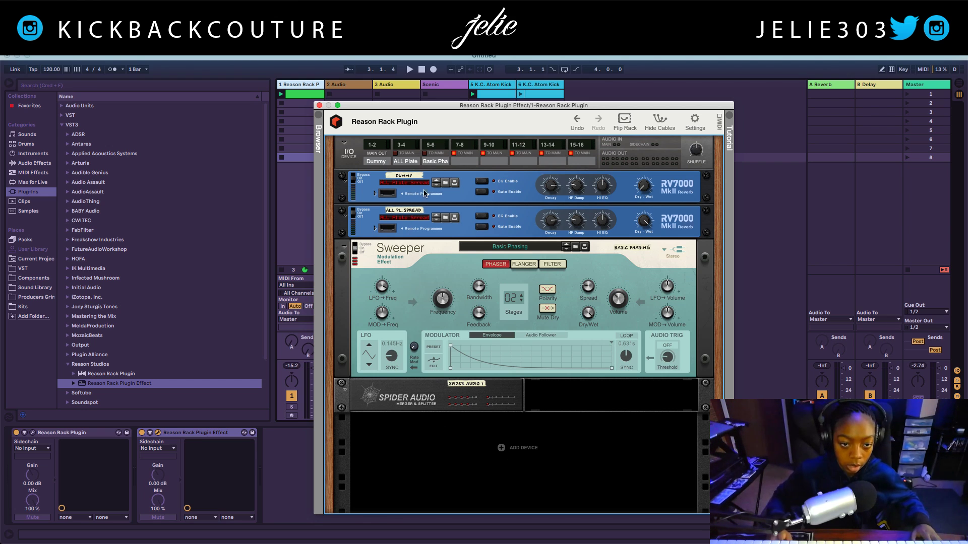
pyautogui.click(624, 122)
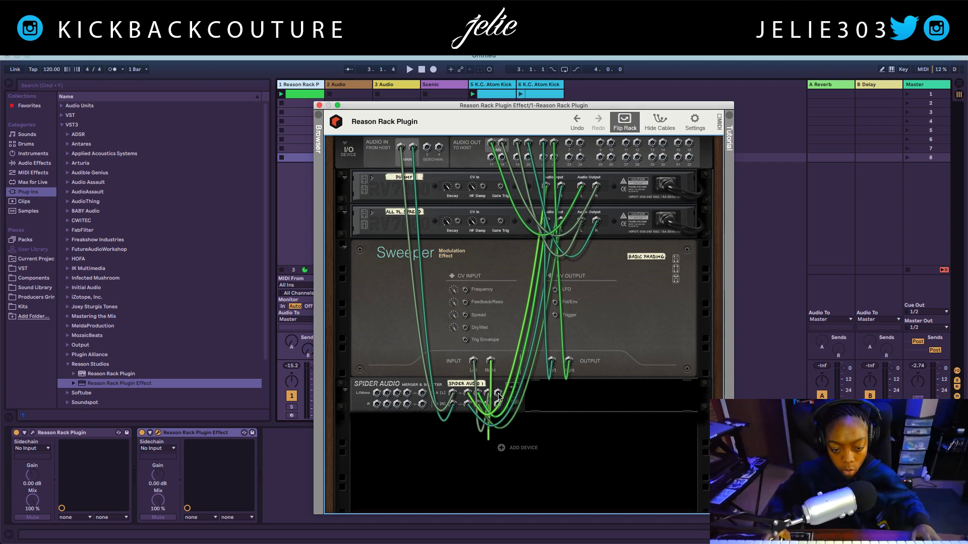
pyautogui.moveTo(498, 397); pyautogui.dragTo(500, 437)
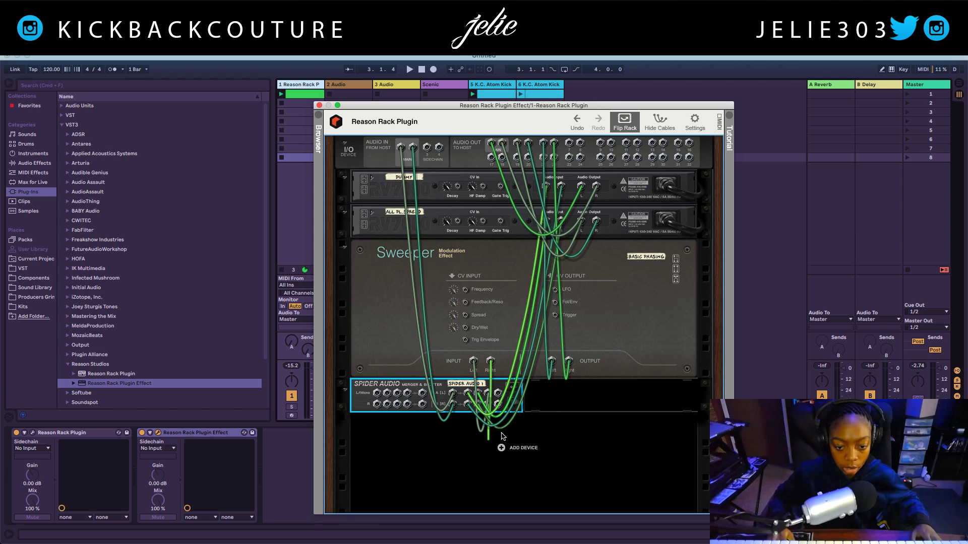
# Add an MClass Compressor, cabled from the sidechain input and Spider Audio out to the host, then close the rack window.
pyautogui.rightClick(502, 448)
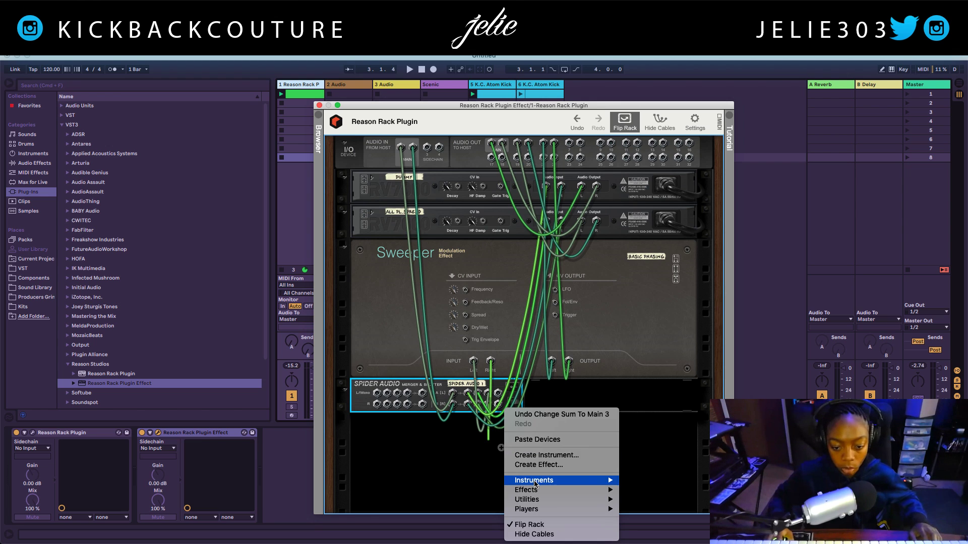
pyautogui.moveTo(538, 490)
pyautogui.moveTo(576, 492)
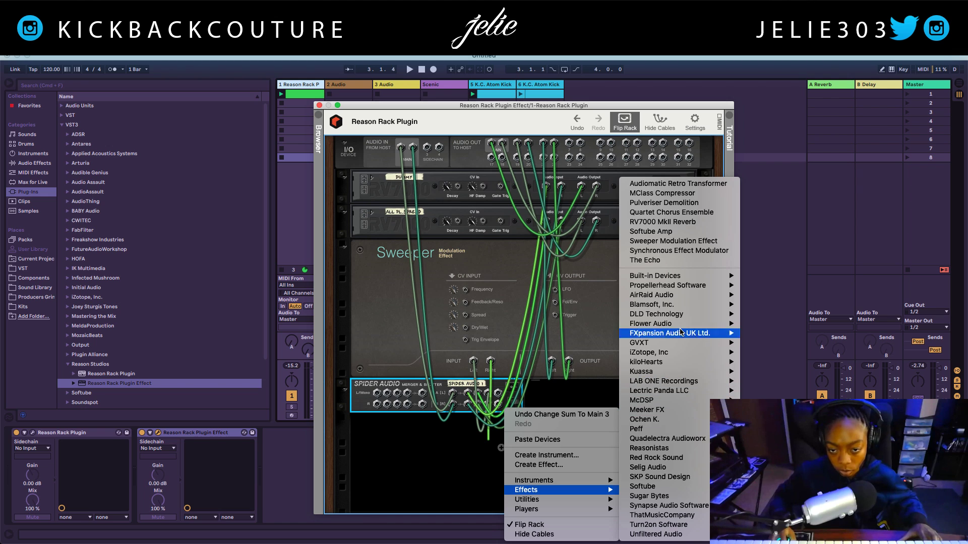
pyautogui.click(699, 193)
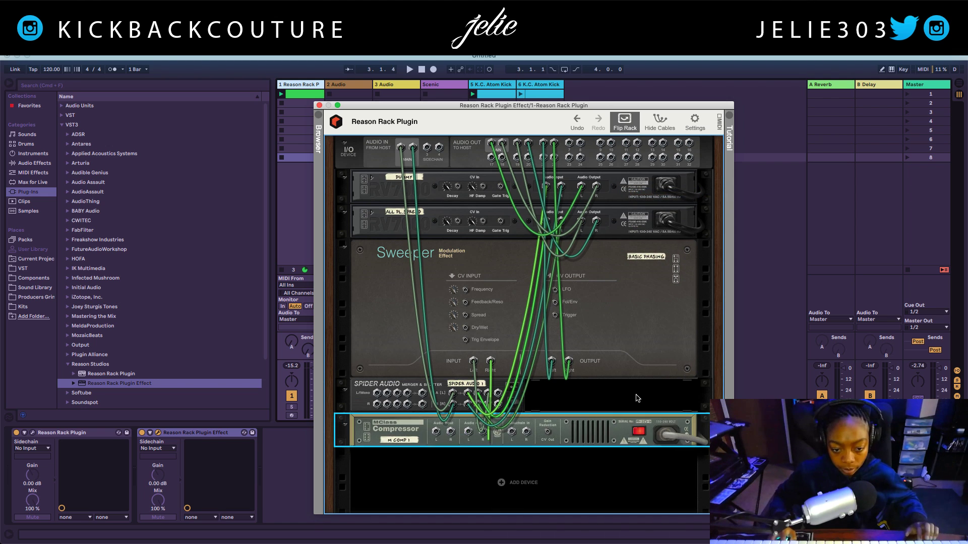
pyautogui.moveTo(427, 150); pyautogui.dragTo(512, 432)
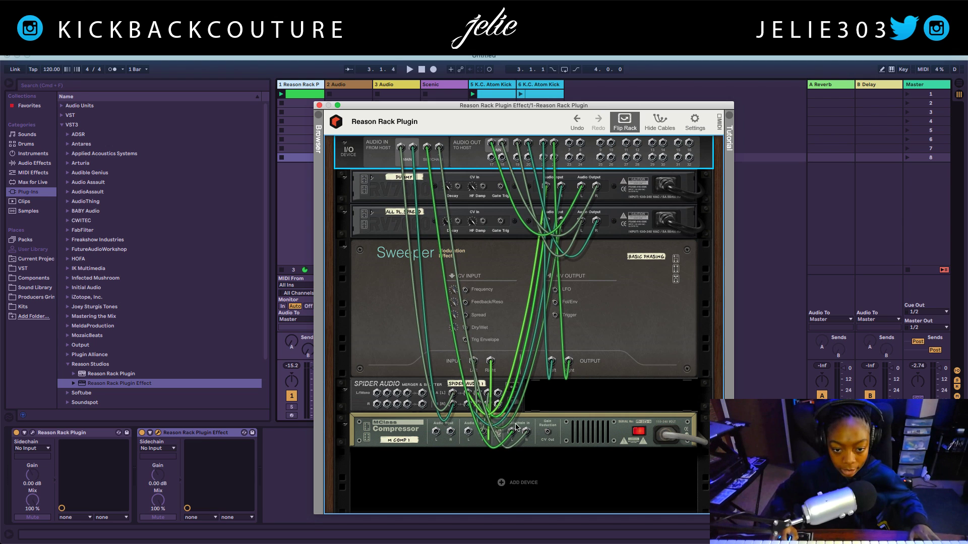
pyautogui.moveTo(497, 397); pyautogui.dragTo(569, 144)
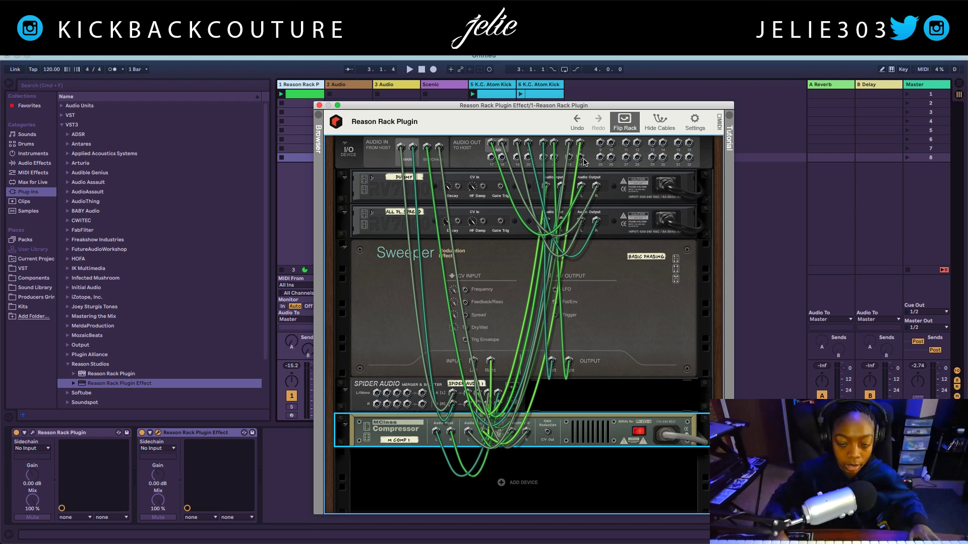
pyautogui.click(319, 106)
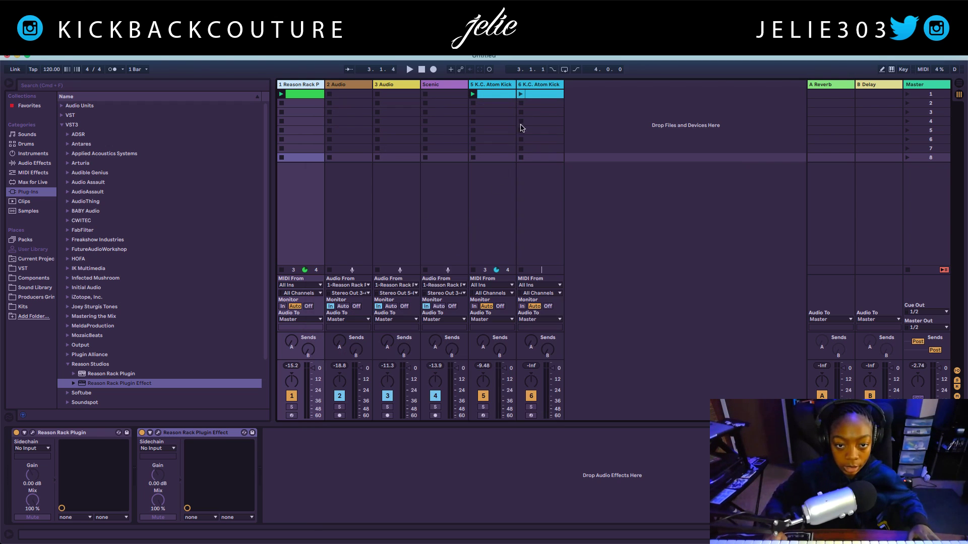
# Route 5 K.C. Atom Kick's output to Reason Rack Plugin's Stereo In Sidechain and start playback.
pyautogui.click(488, 85)
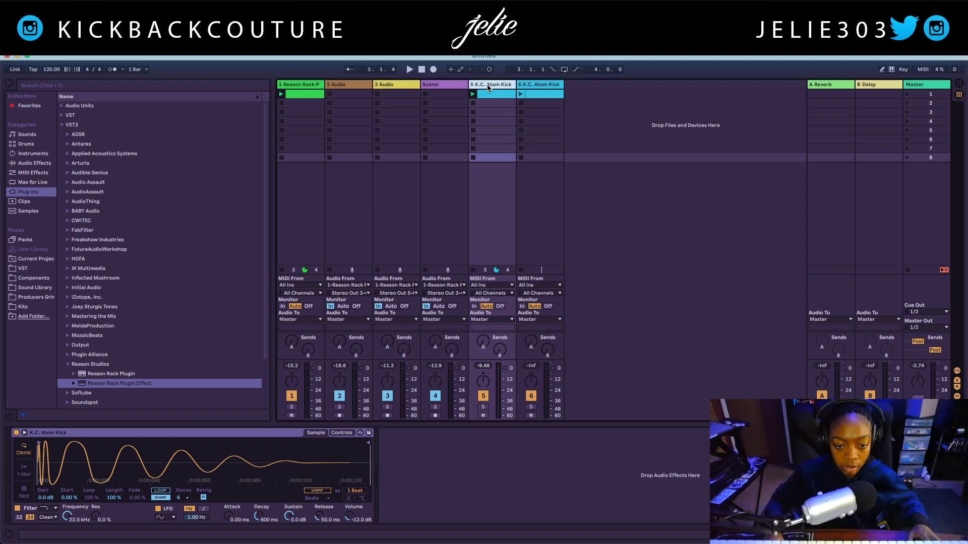
pyautogui.click(501, 321)
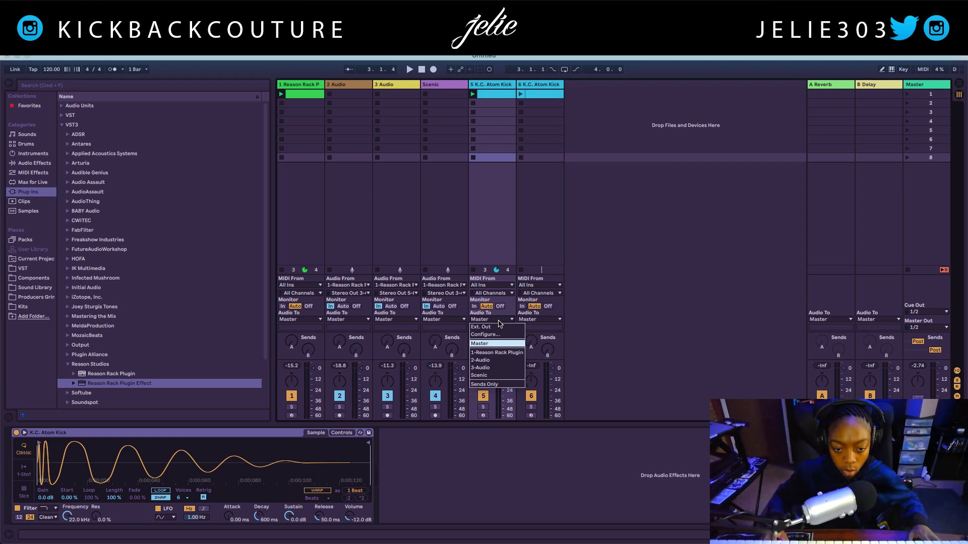
pyautogui.click(507, 354)
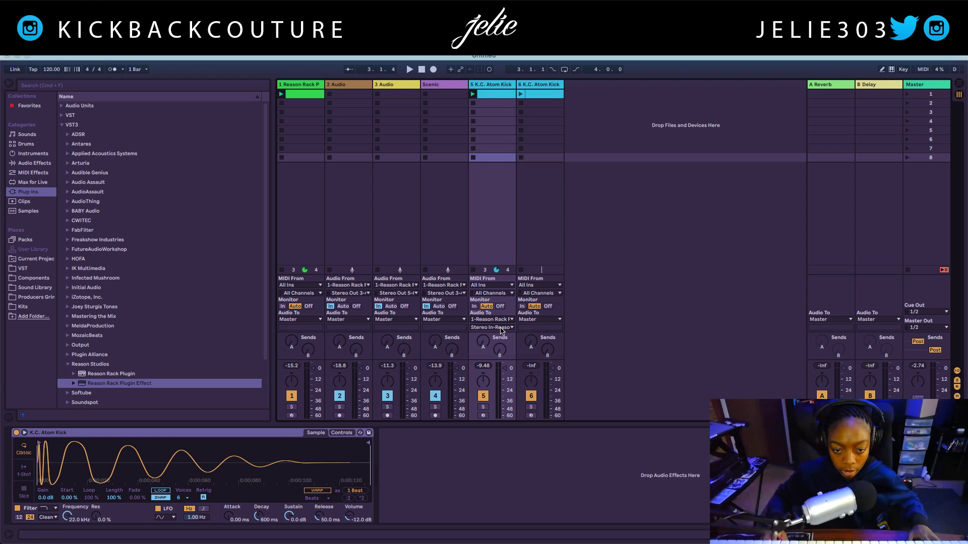
pyautogui.click(502, 328)
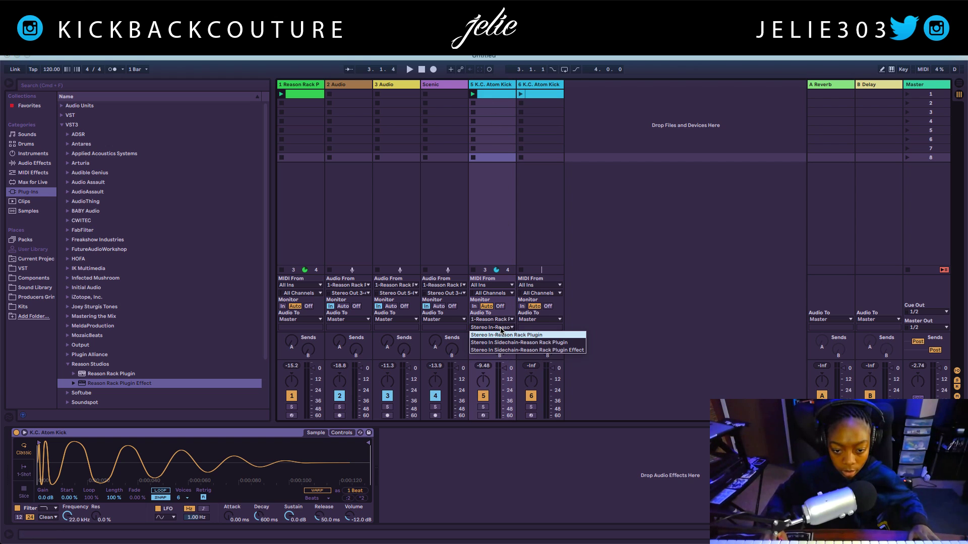
pyautogui.click(515, 351)
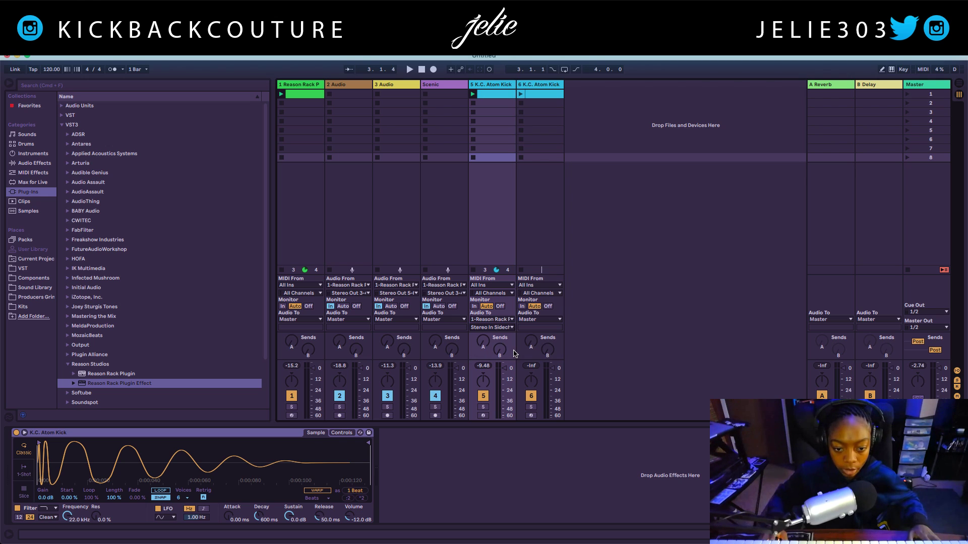
pyautogui.press('space')
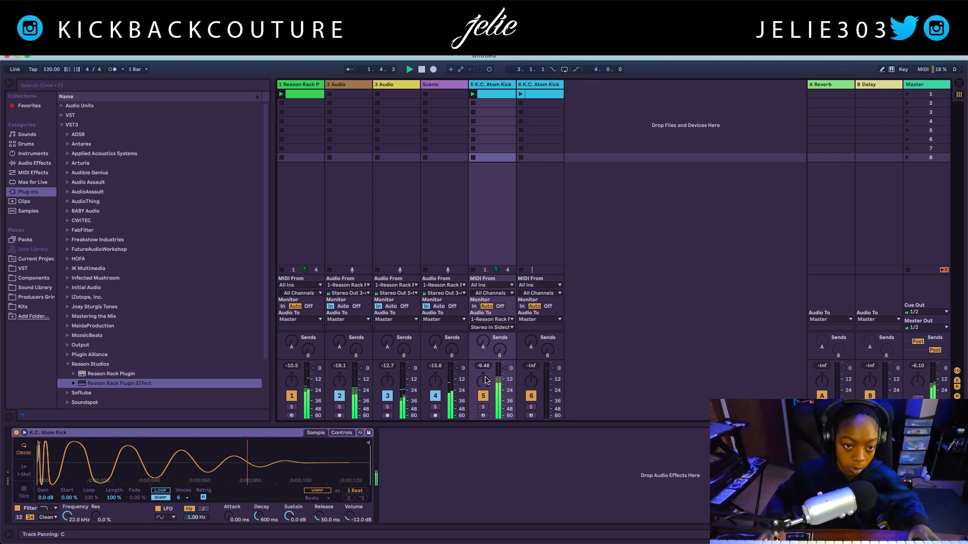
pyautogui.click(308, 86)
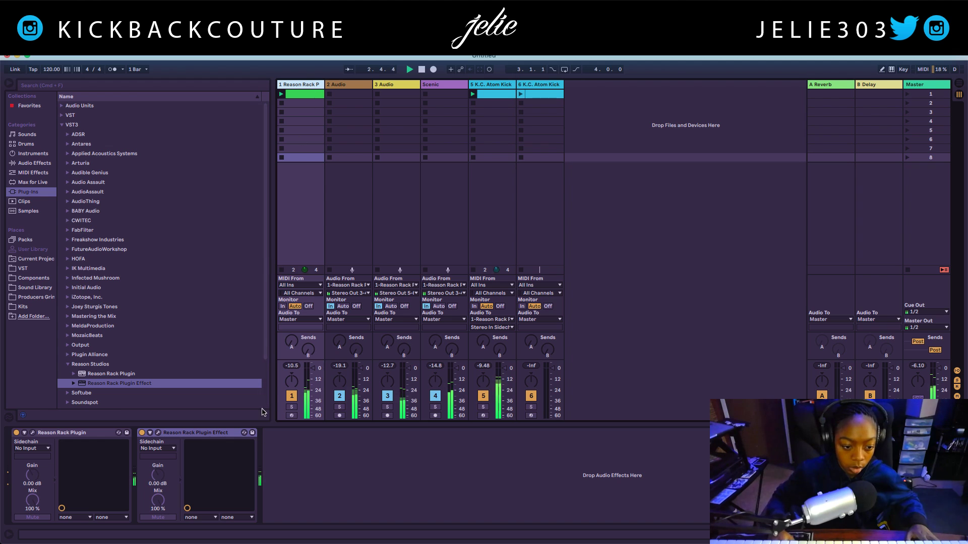
# Lower the MClass Compressor threshold to -18.4 dB, solo the Reason Rack track, and close the rack window.
pyautogui.click(159, 433)
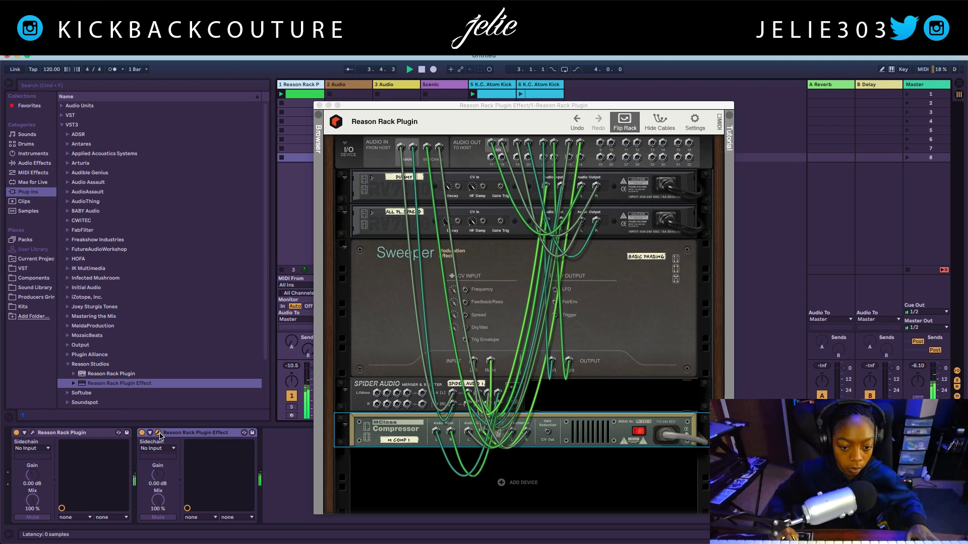
pyautogui.click(620, 124)
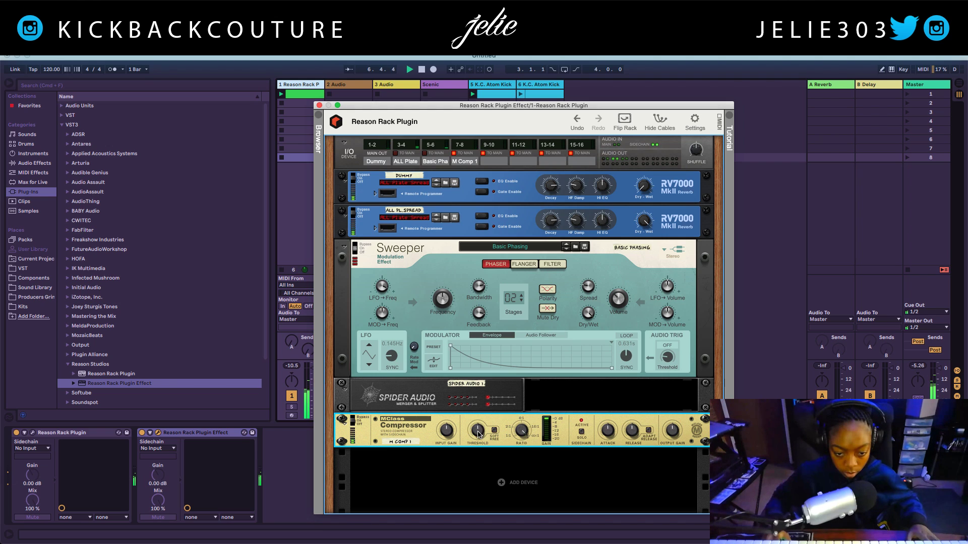
pyautogui.moveTo(478, 434); pyautogui.dragTo(481, 440)
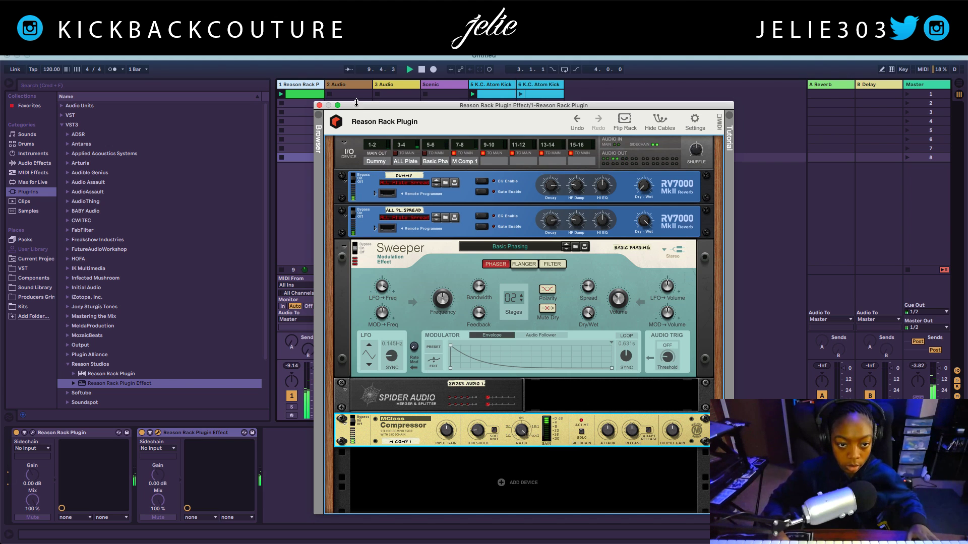
pyautogui.moveTo(358, 104); pyautogui.dragTo(391, 99)
pyautogui.click(293, 407)
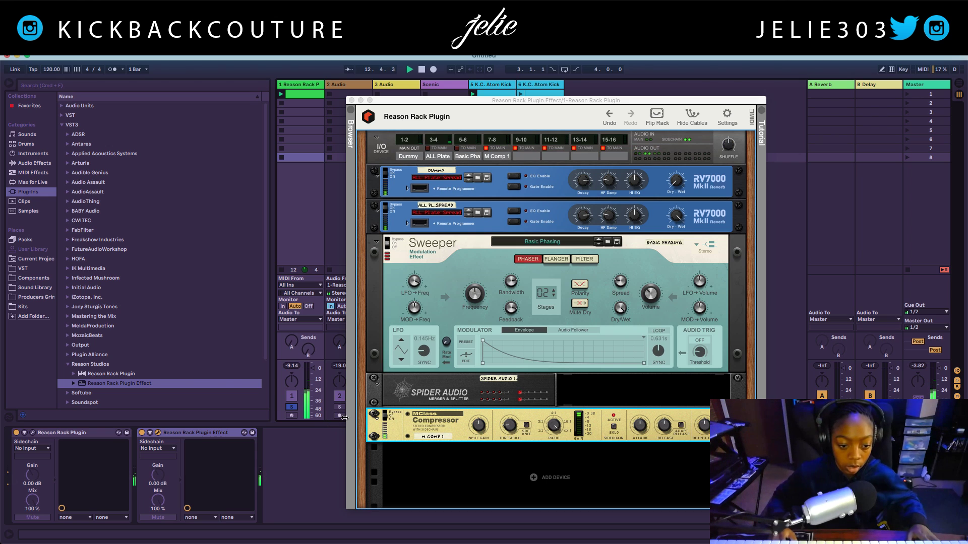
pyautogui.click(351, 87)
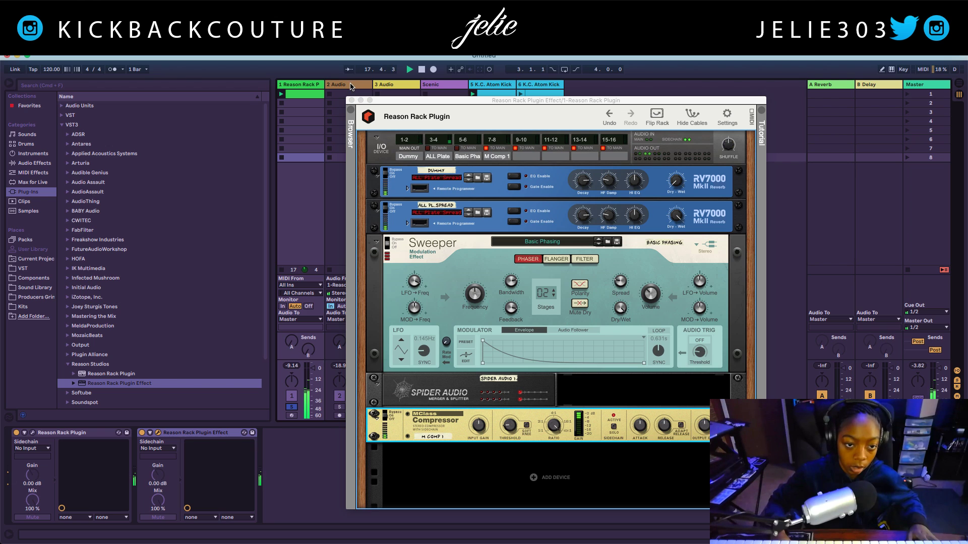
pyautogui.click(353, 86)
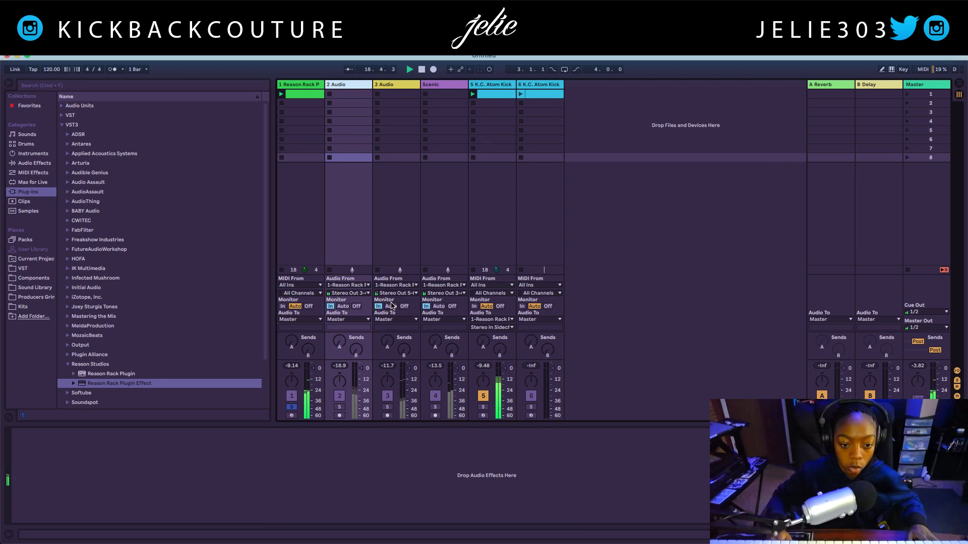
# Drag the Scenic track into the second slot and list the built-in Audio Effects in the browser.
pyautogui.moveTo(434, 85); pyautogui.dragTo(338, 87)
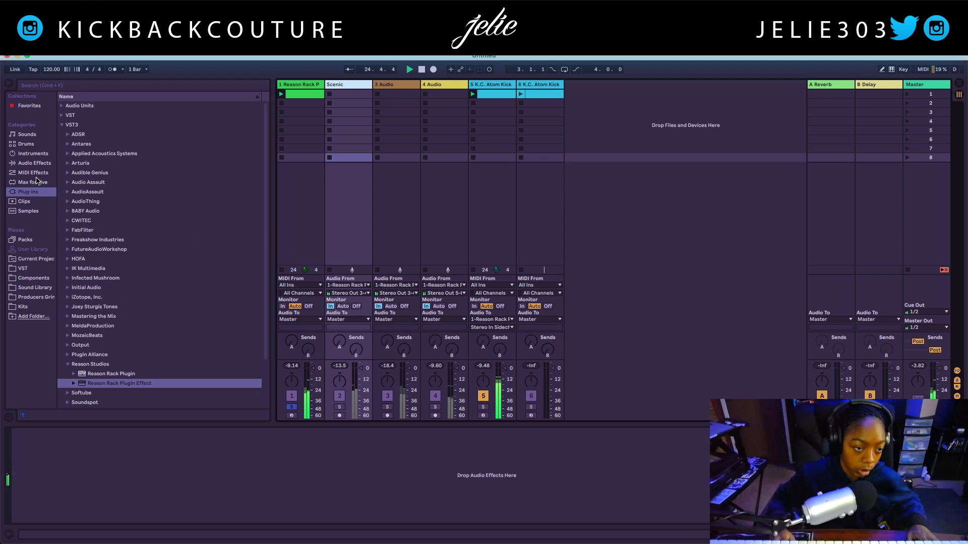
pyautogui.click(35, 165)
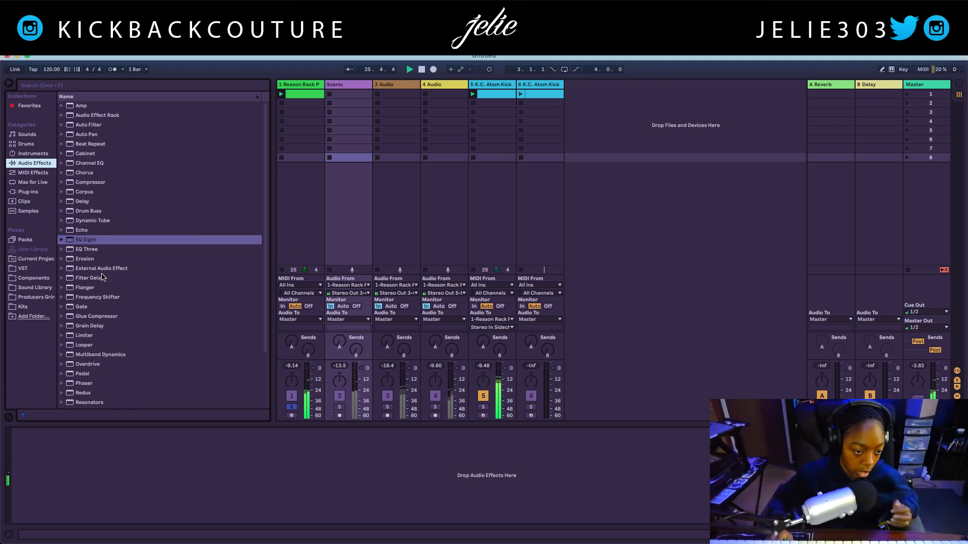
pyautogui.scroll(-3, 99, 312)
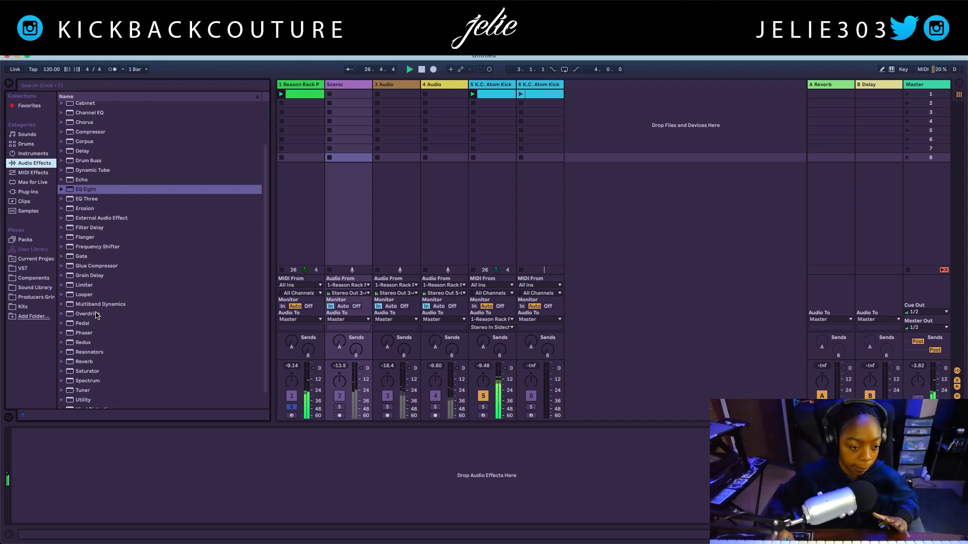
pyautogui.scroll(3, 92, 261)
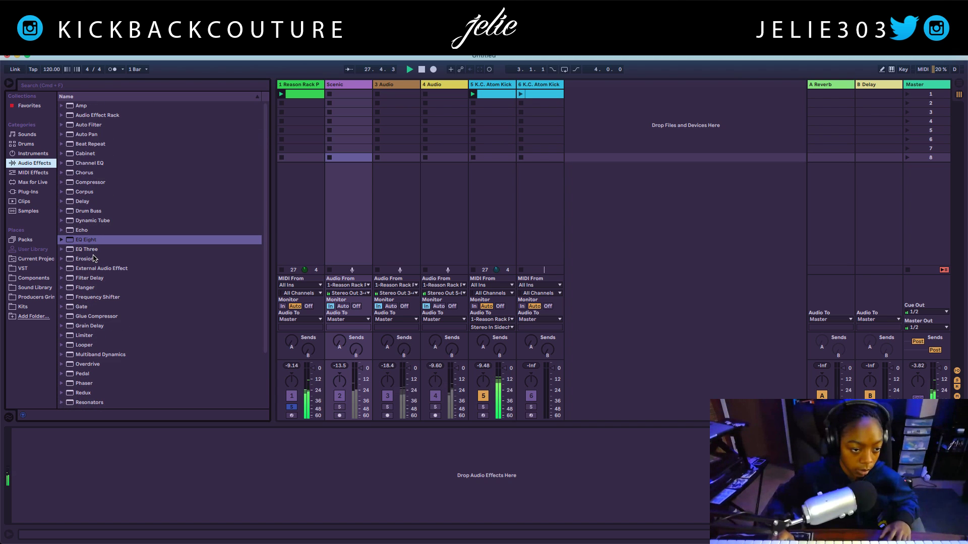
# Add a Compressor to the Scenic track, sidechained from 5-K.C. Atom Kick at Post FX.
pyautogui.doubleClick(97, 182)
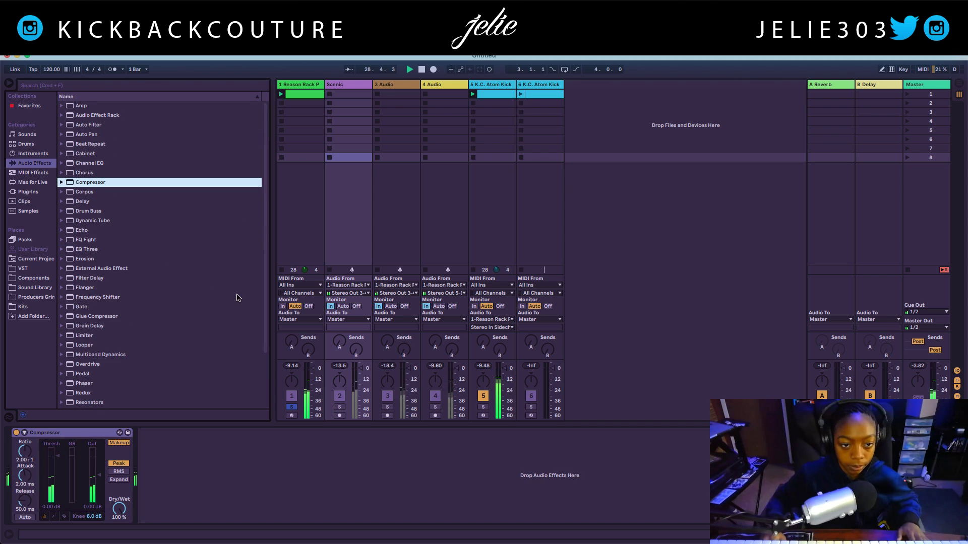
pyautogui.click(25, 432)
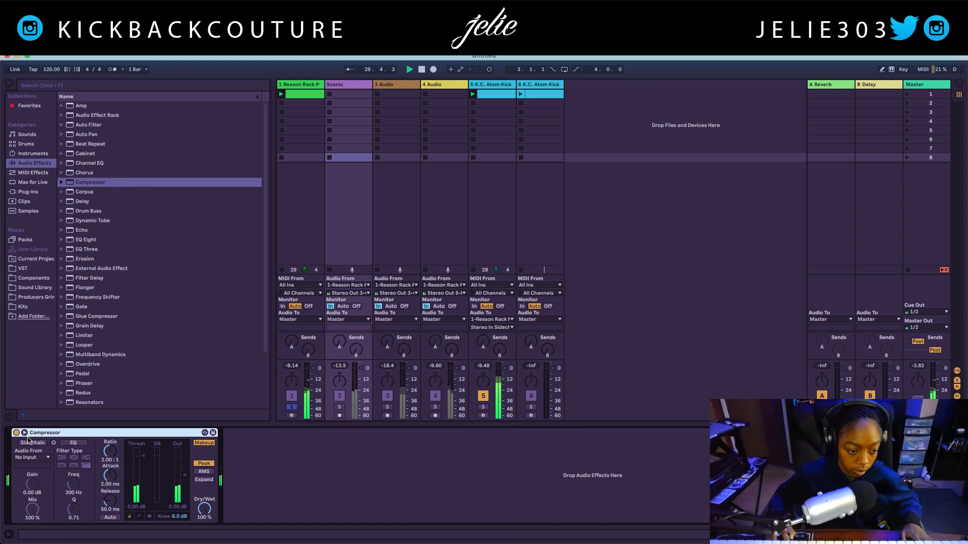
pyautogui.click(31, 444)
pyautogui.click(38, 457)
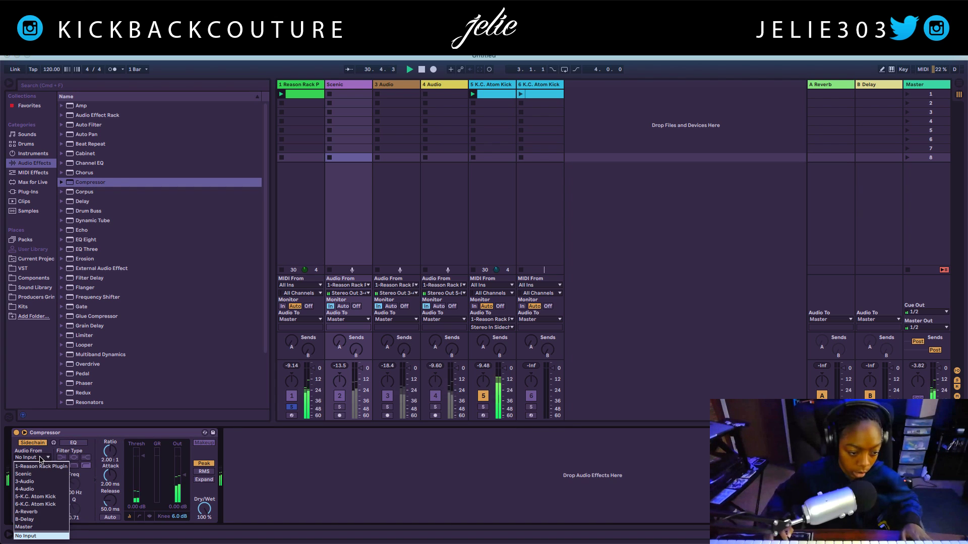
pyautogui.click(51, 498)
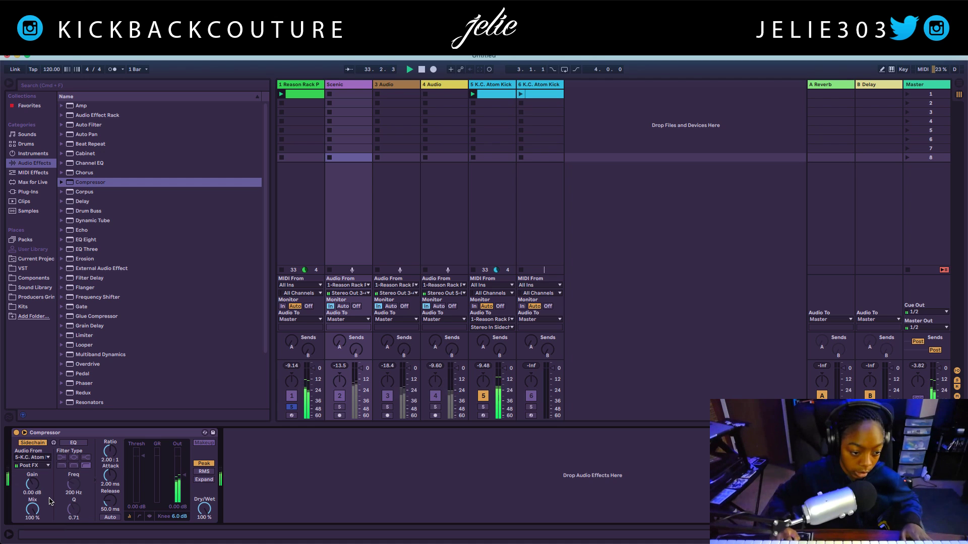
pyautogui.click(41, 467)
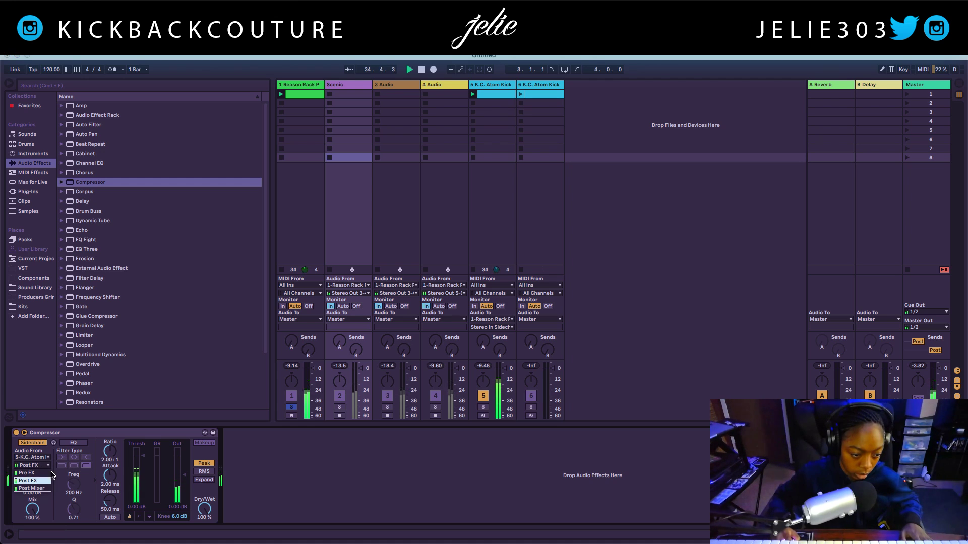
pyautogui.click(59, 489)
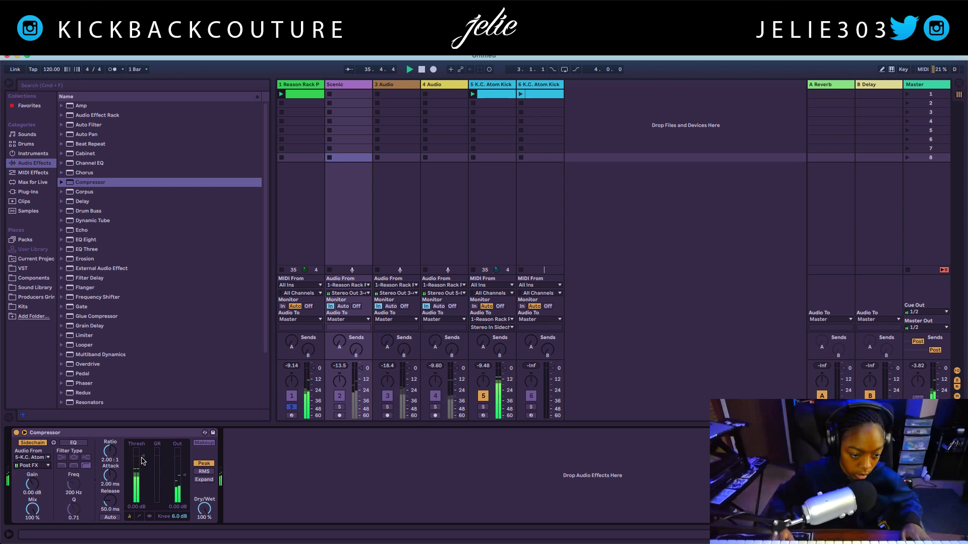
# Lower the Compressor threshold to -32.0 dB, soloing track 2 to check the ducking.
pyautogui.moveTo(142, 460); pyautogui.dragTo(143, 478)
pyautogui.click(339, 407)
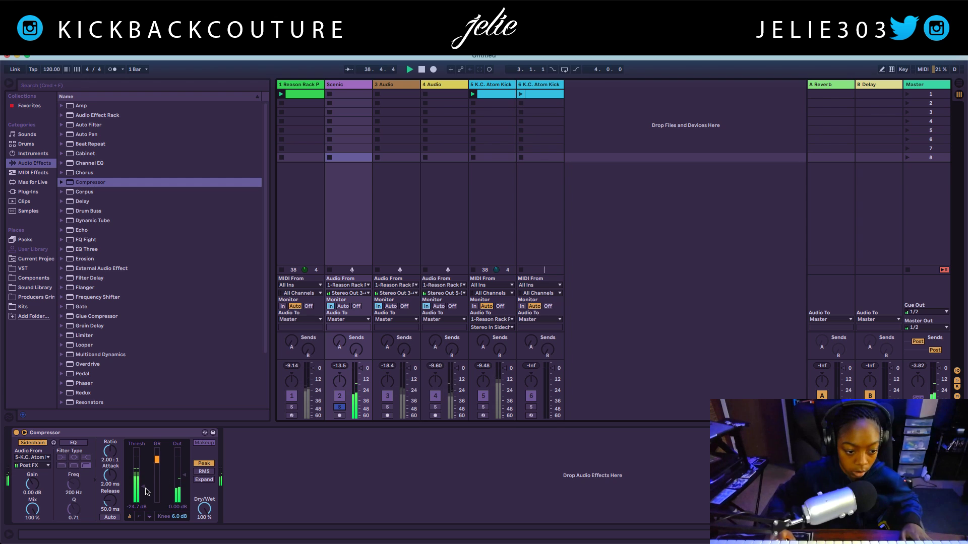
pyautogui.moveTo(142, 486); pyautogui.dragTo(143, 492)
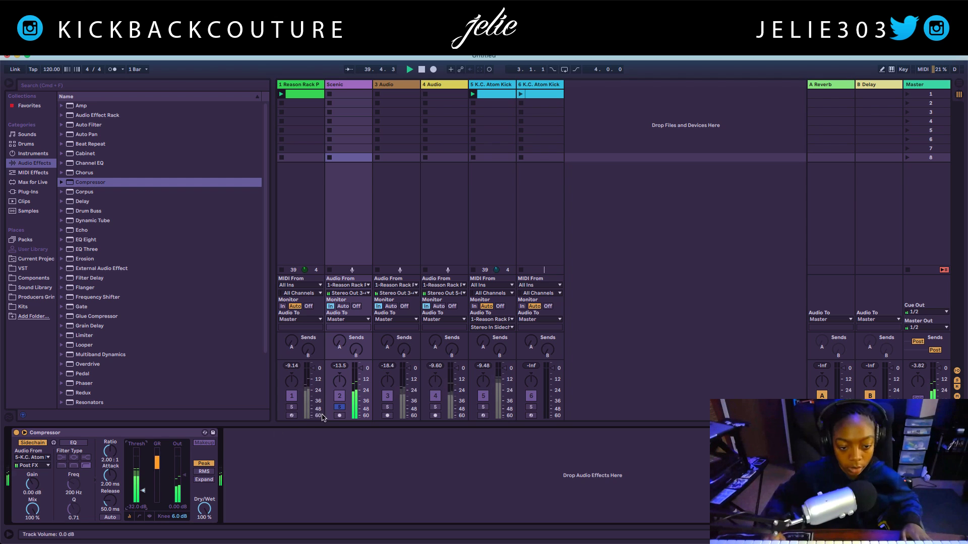
pyautogui.click(340, 407)
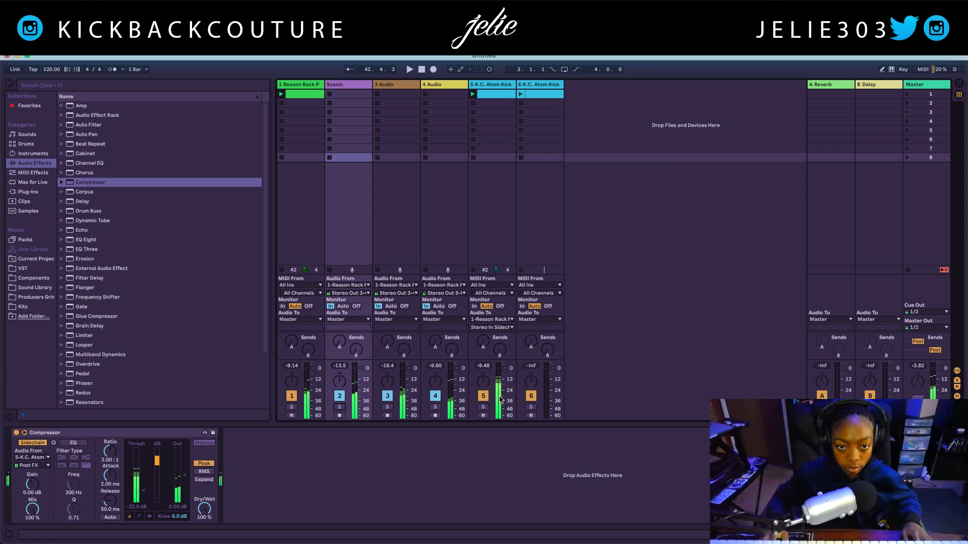
# Launch track 6's first kick clip, listen with the mix, then stop playback.
pyautogui.click(520, 95)
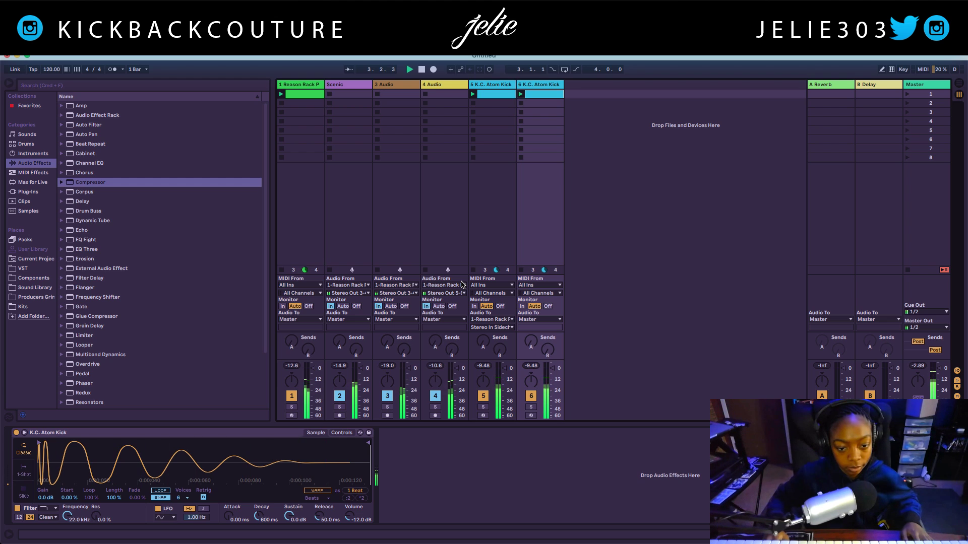
pyautogui.press('space')
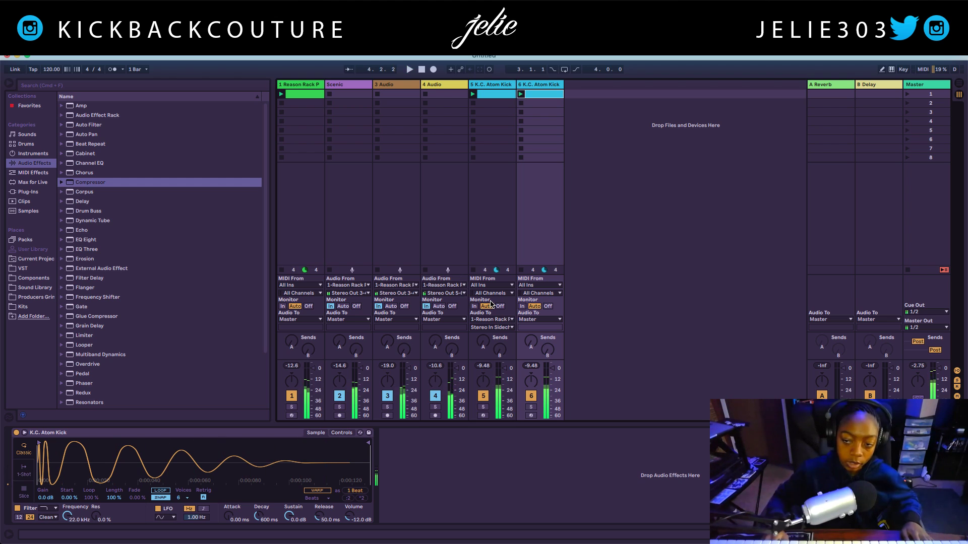